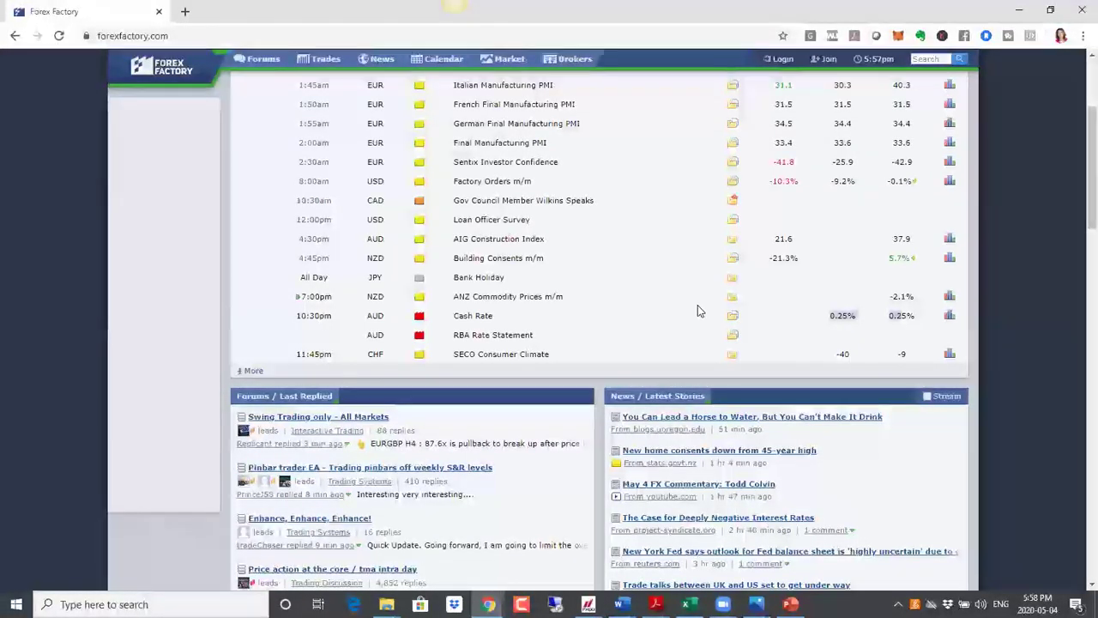
- Review the May 5 economic calendar, checking the ISM Non-Manufacturing PMI forecast, the NZD employment releases and the GBP event
scroll(697, 311, up, 5)
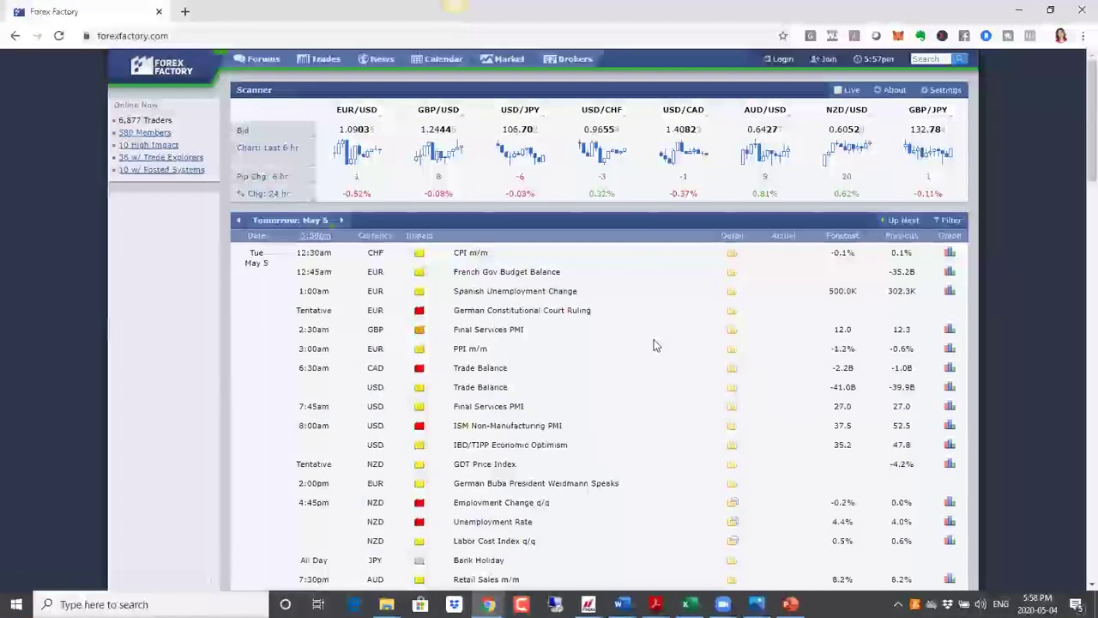
scroll(653, 344, down, 3)
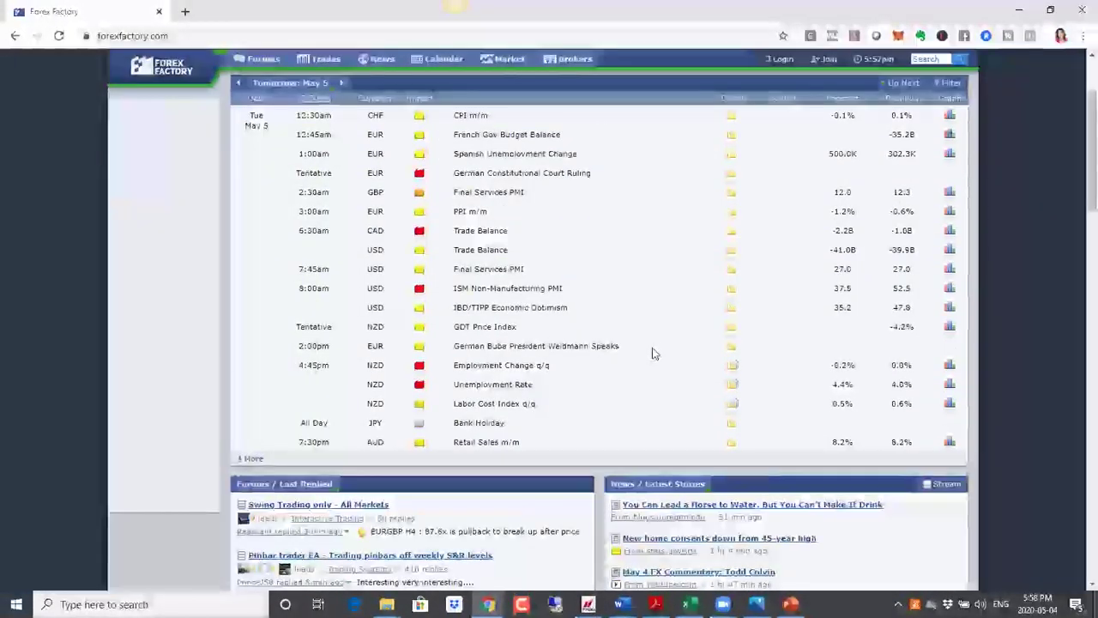
scroll(519, 319, up, 2)
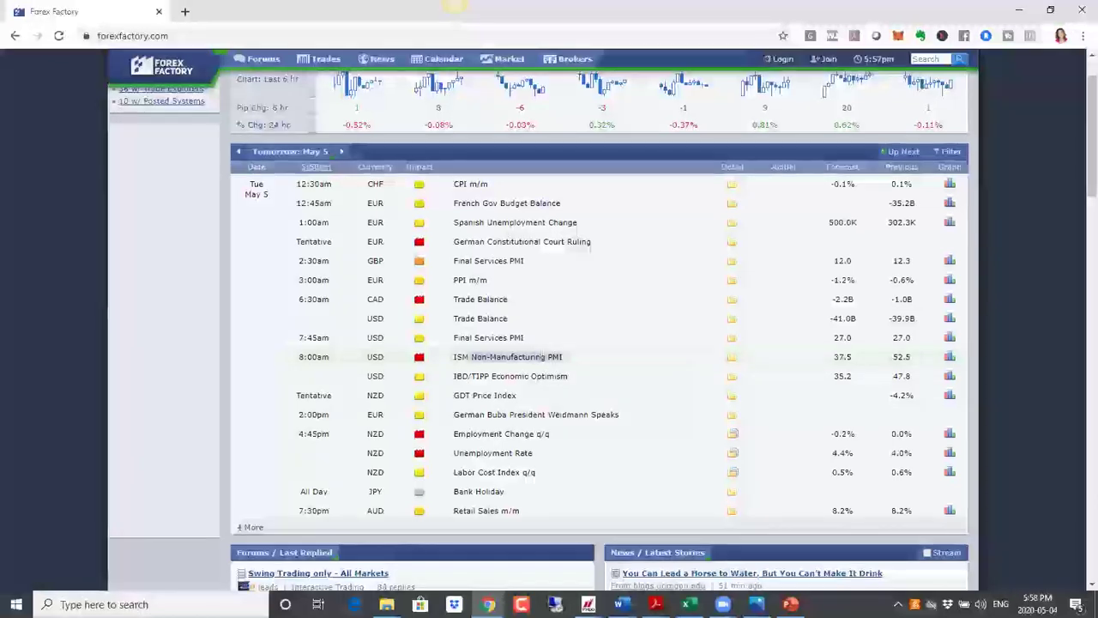
click(849, 355)
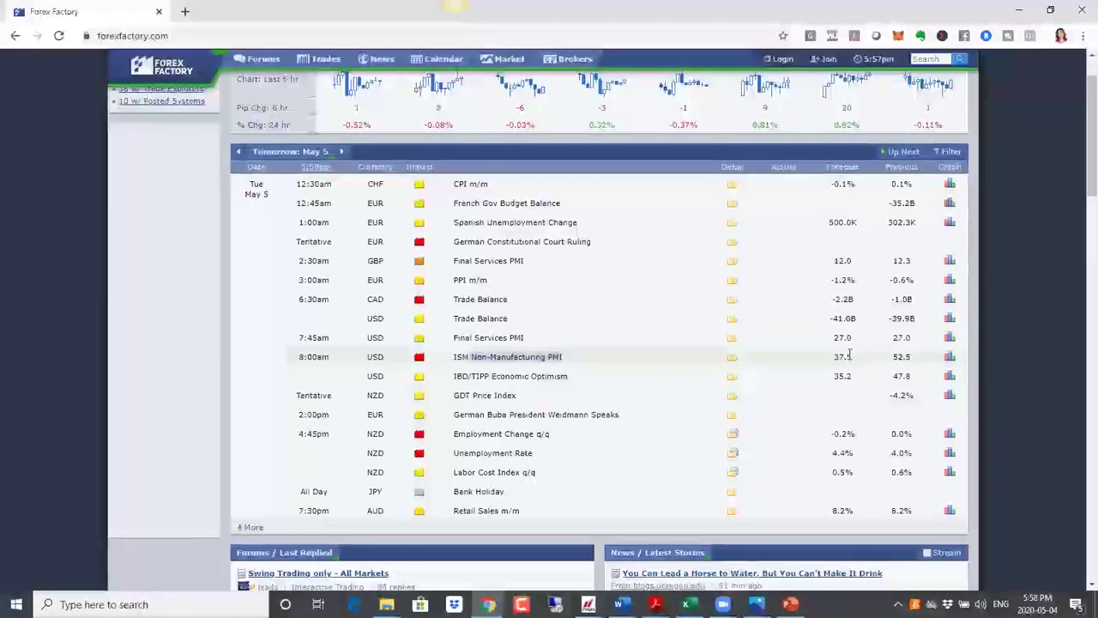
drag(849, 356, 823, 363)
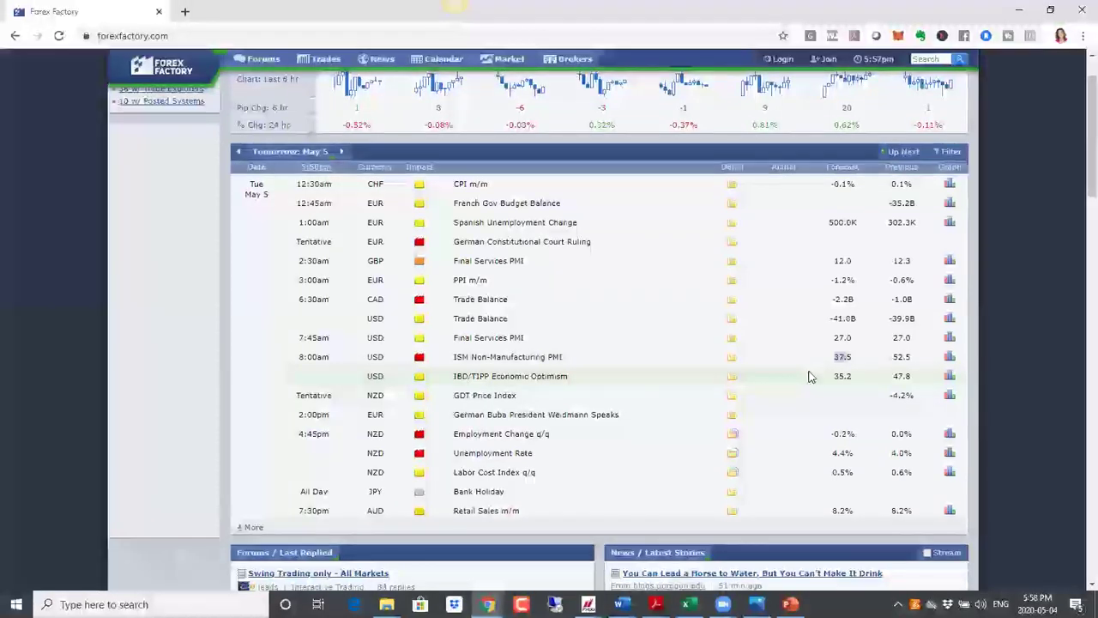
drag(462, 437, 547, 459)
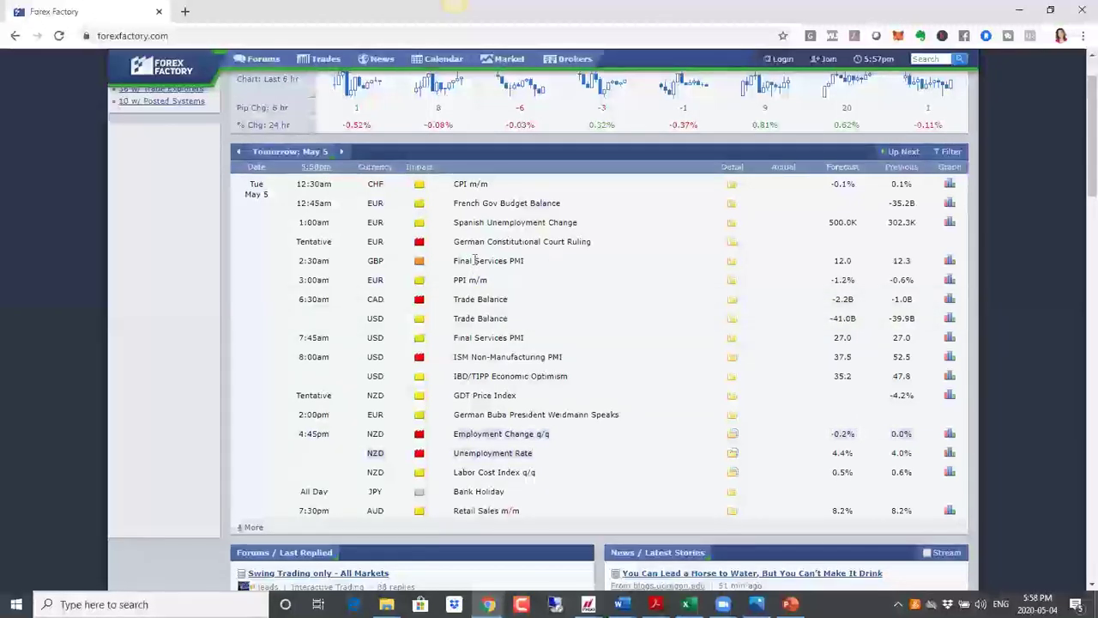
double_click(370, 261)
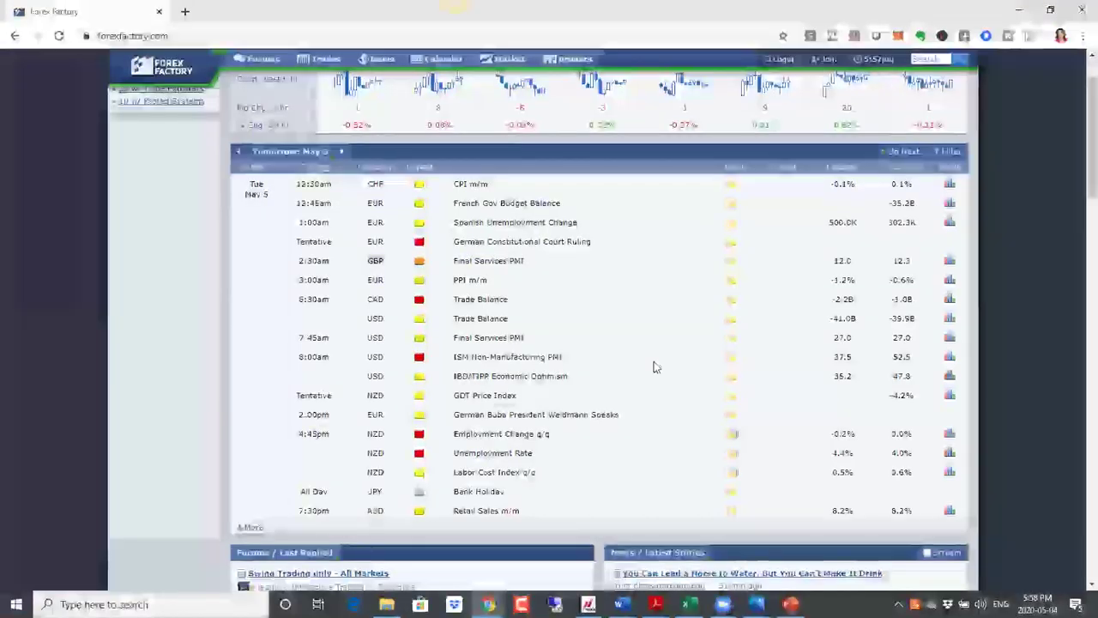
scroll(654, 366, down, 6)
scroll(655, 368, up, 5)
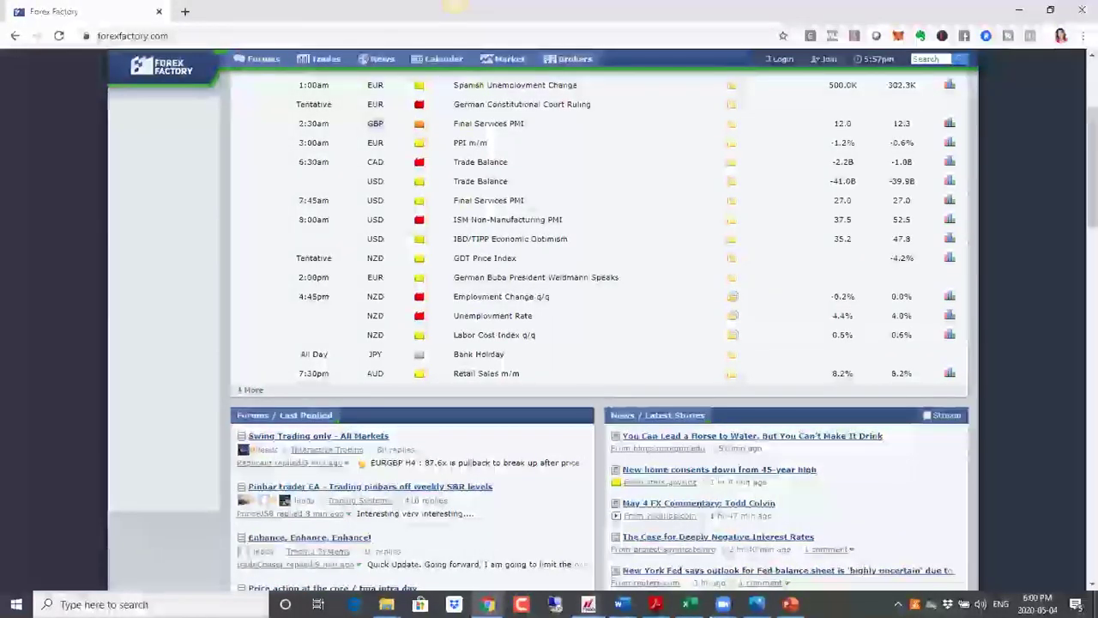
- Switch to MetaTrader and sketch a EURUSD H1 path up to 1.09331 and down to 1.08334, marking levels at 1.08334 and about 1.074
click(587, 603)
click(569, 197)
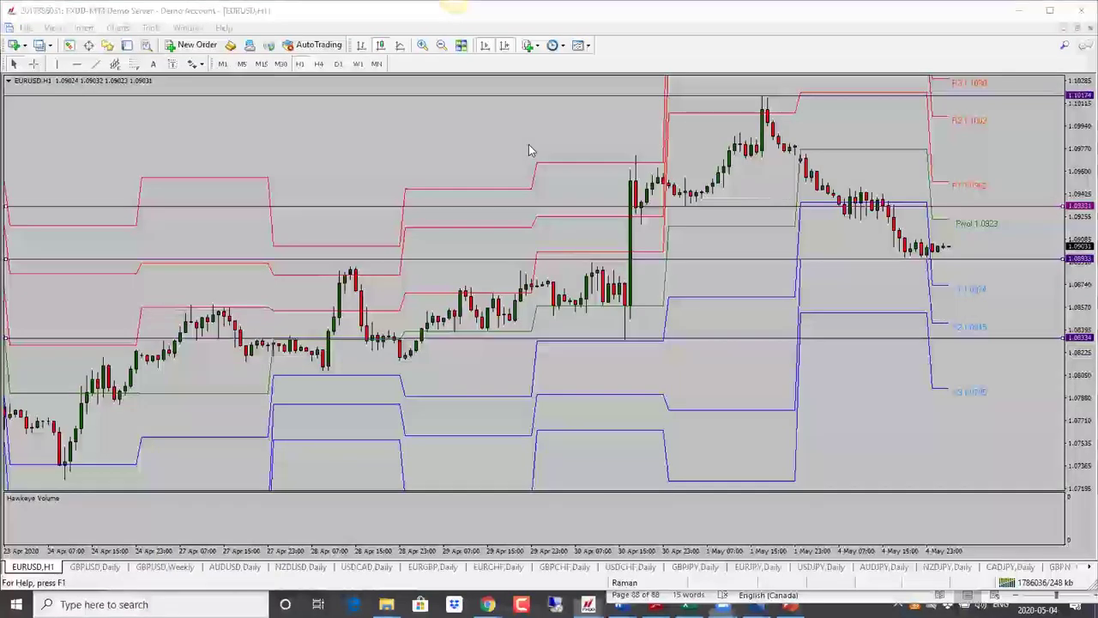
mouse_move(935, 245)
mouse_down()
mouse_move(957, 207)
mouse_move(953, 225)
mouse_up()
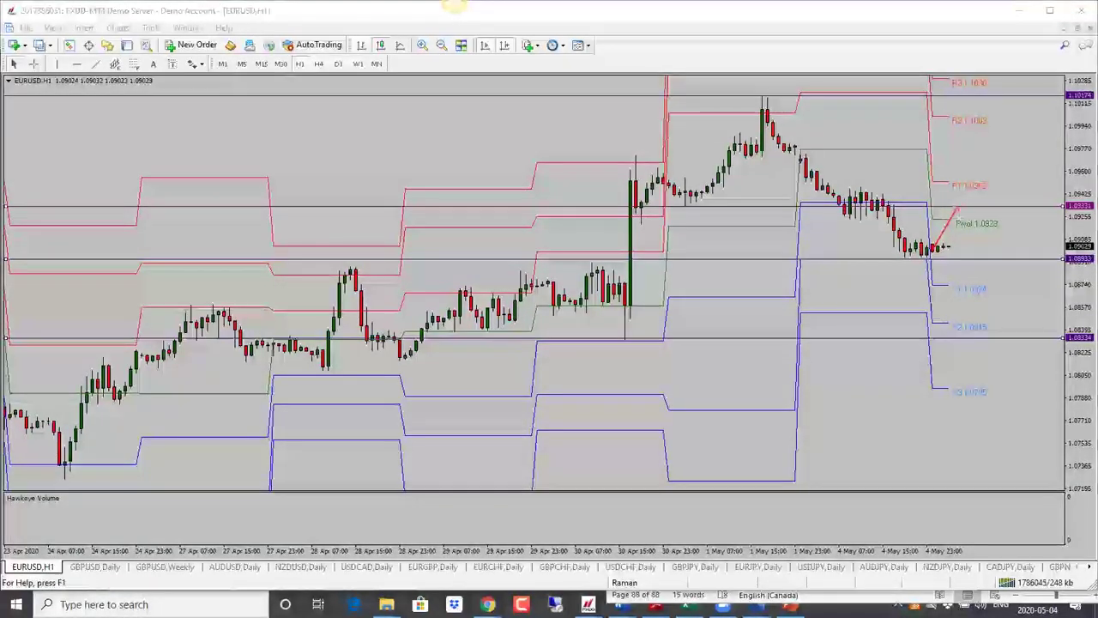
drag(957, 208, 980, 343)
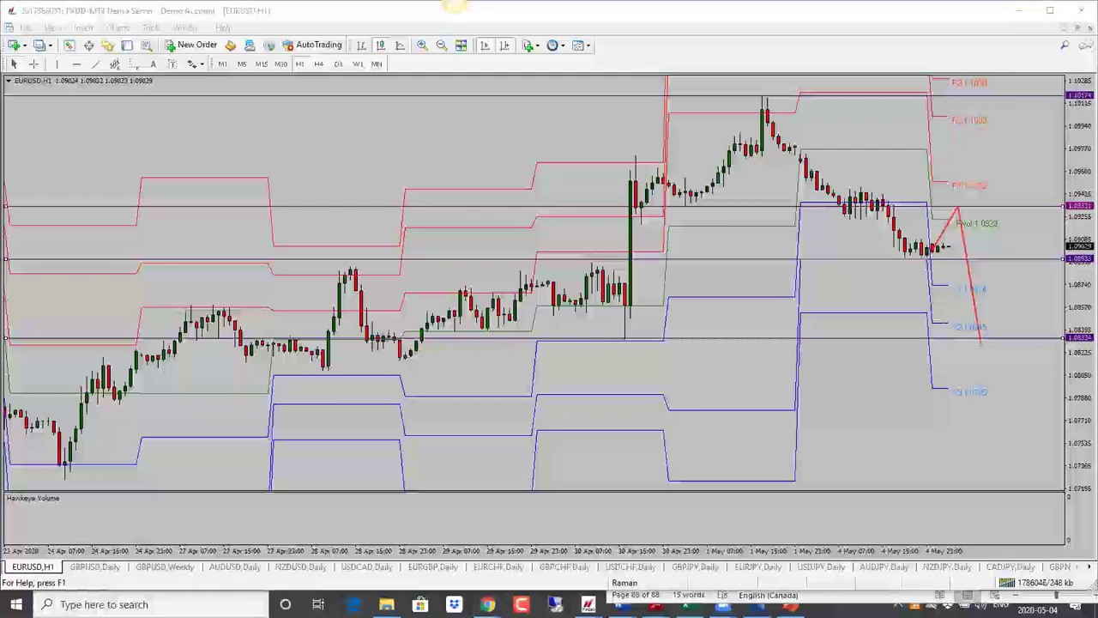
drag(604, 340, 1055, 338)
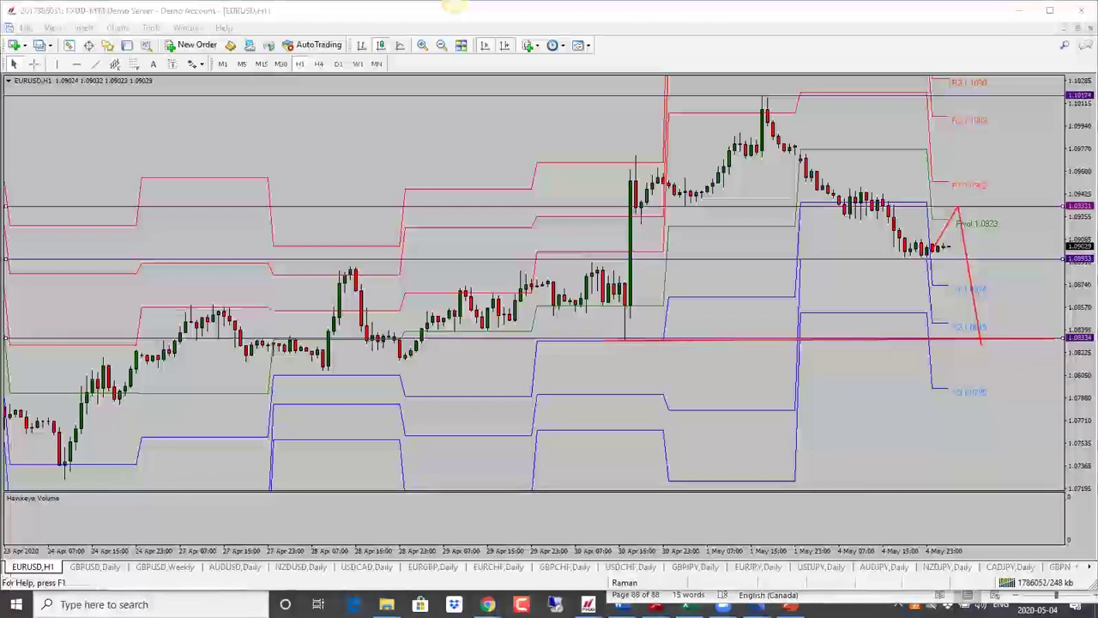
drag(67, 461, 1062, 465)
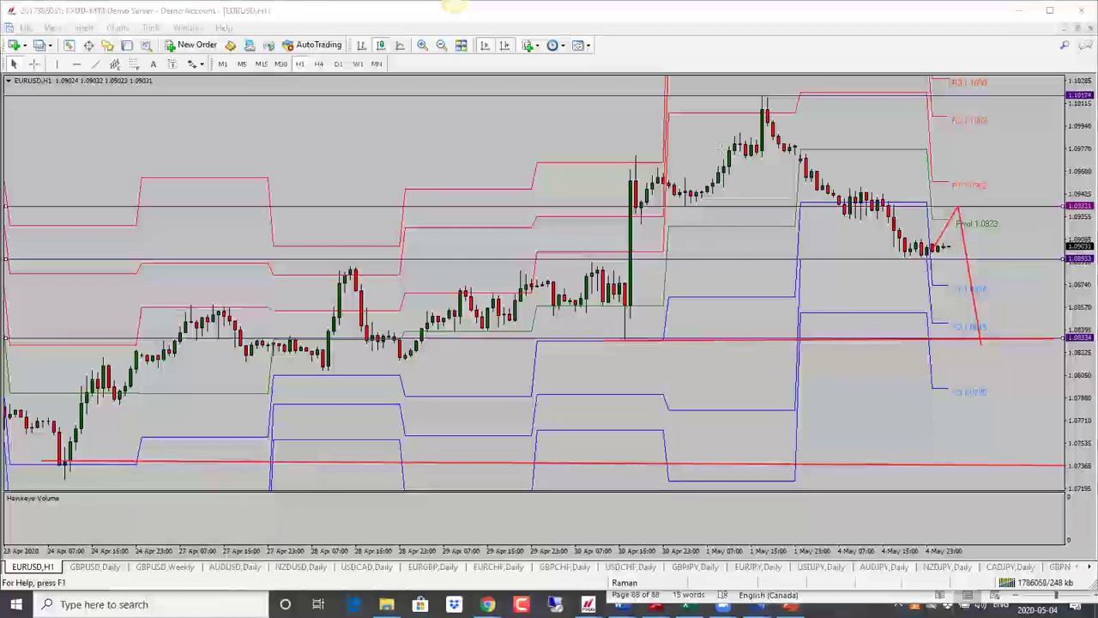
- Show EURUSD on the daily timeframe and move the highest horizontal line down to about 1.078
click(338, 63)
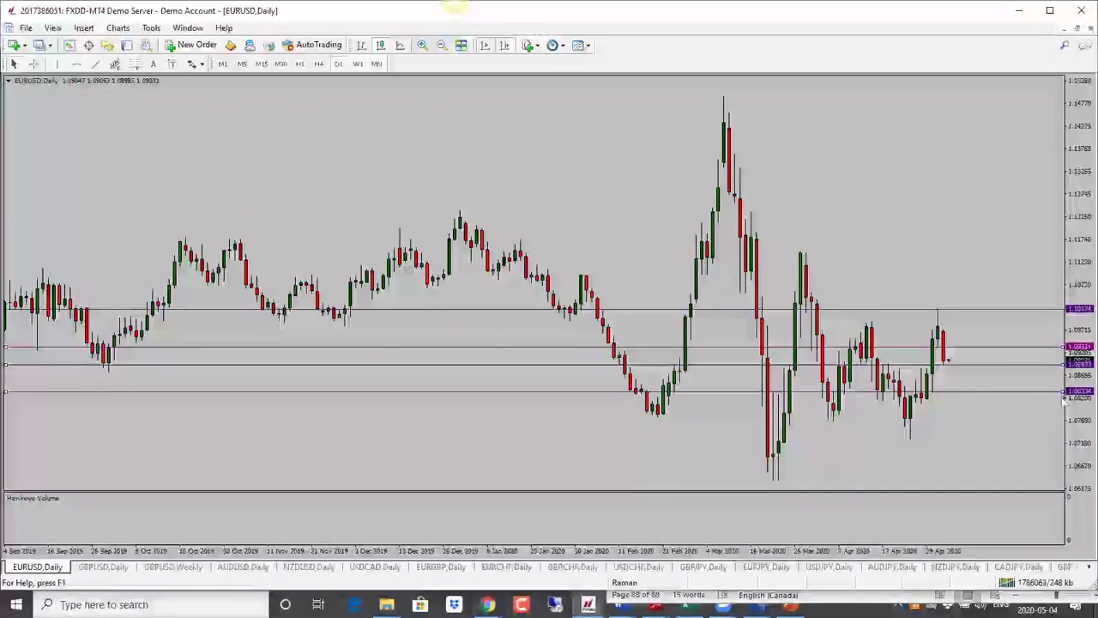
drag(1044, 311, 1057, 406)
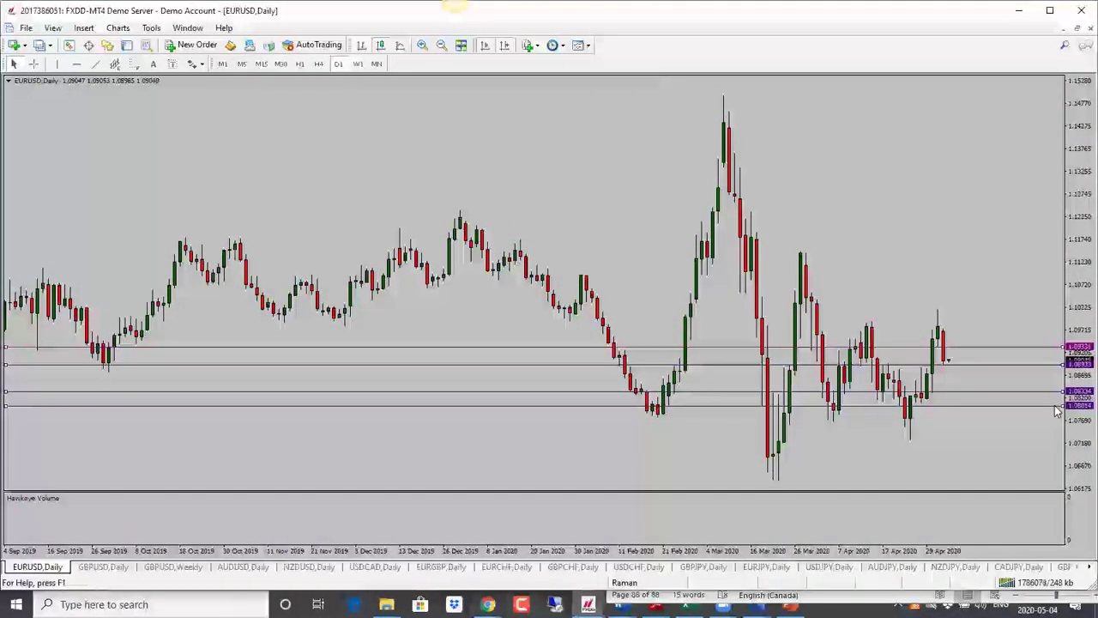
drag(1057, 410, 1059, 421)
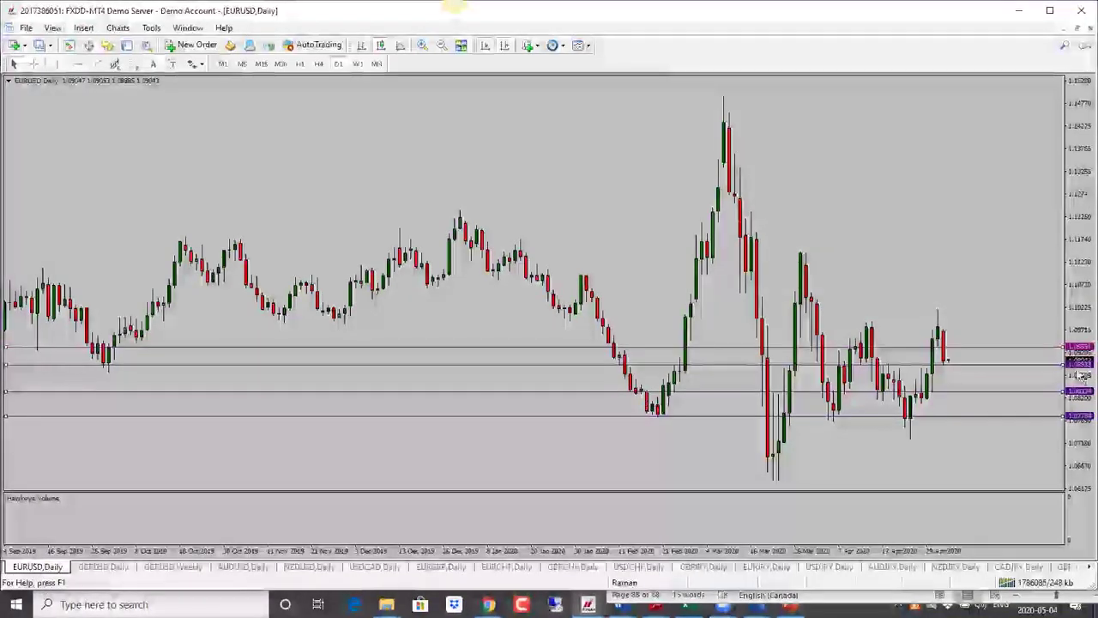
- On the GBPUSD daily chart, lower the 1.32 and 1.248 lines to 1.15716 and 1.13919, and highlight the recent range from 1.26377 to about 1.225
click(103, 567)
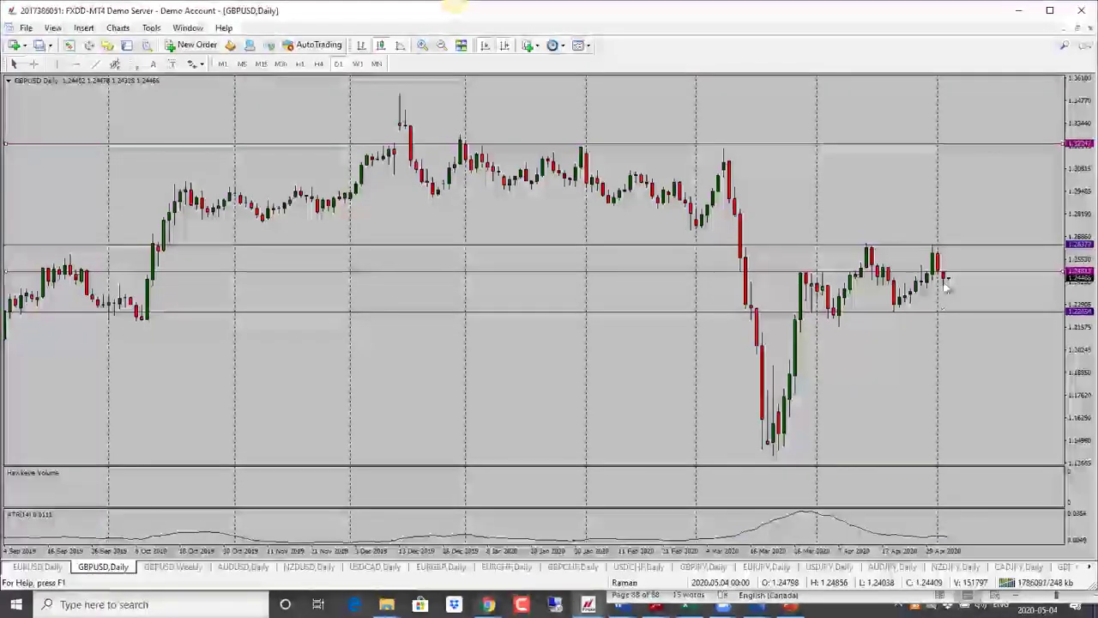
drag(1072, 144, 1064, 293)
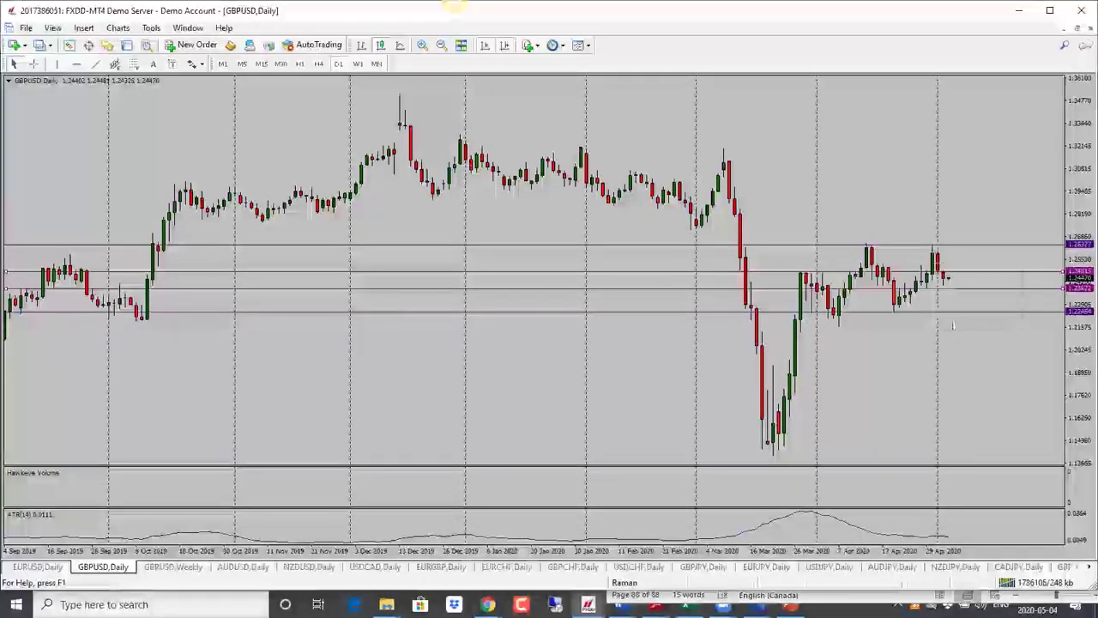
drag(996, 272, 1019, 330)
drag(1005, 289, 987, 458)
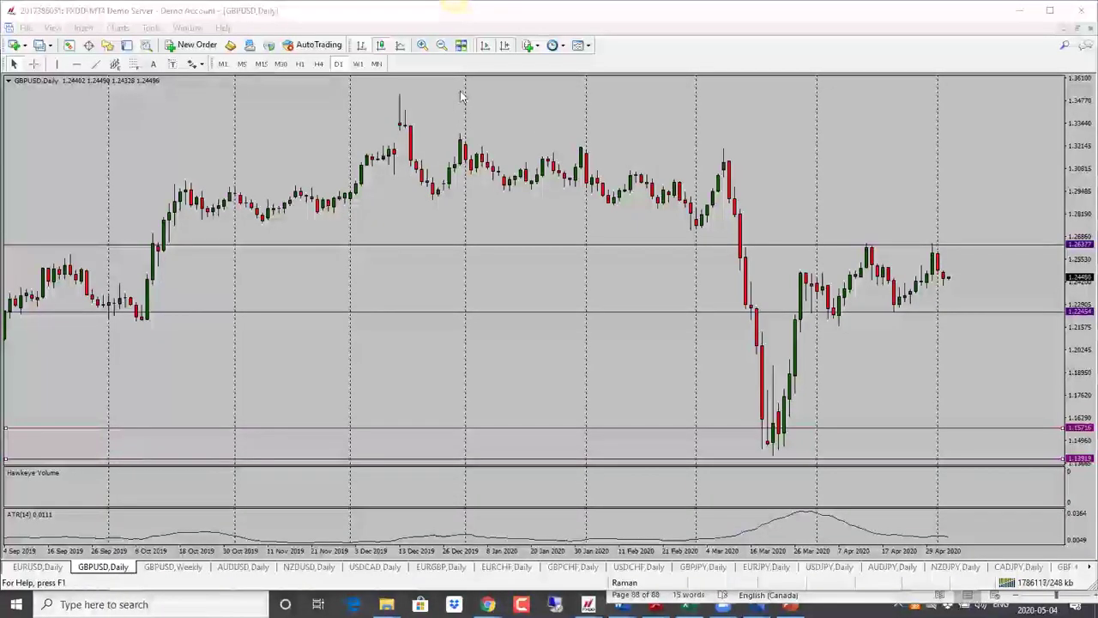
drag(850, 247, 971, 247)
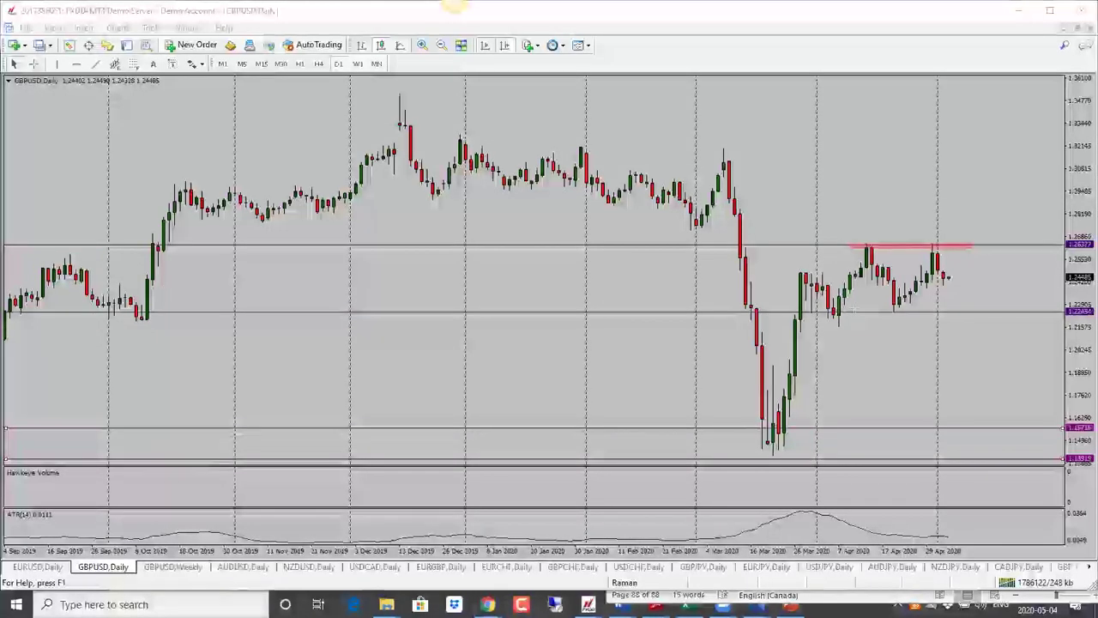
drag(853, 313, 1016, 314)
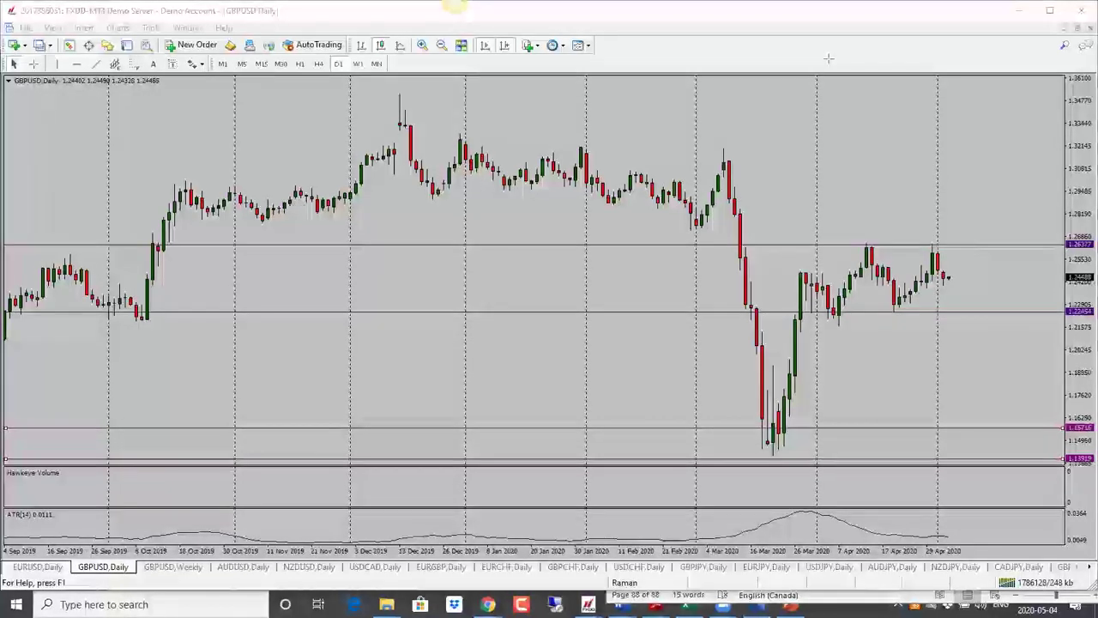
- Move the two lowest GBPUSD horizontal lines up to about 1.241 and 1.231
drag(1037, 429, 1030, 290)
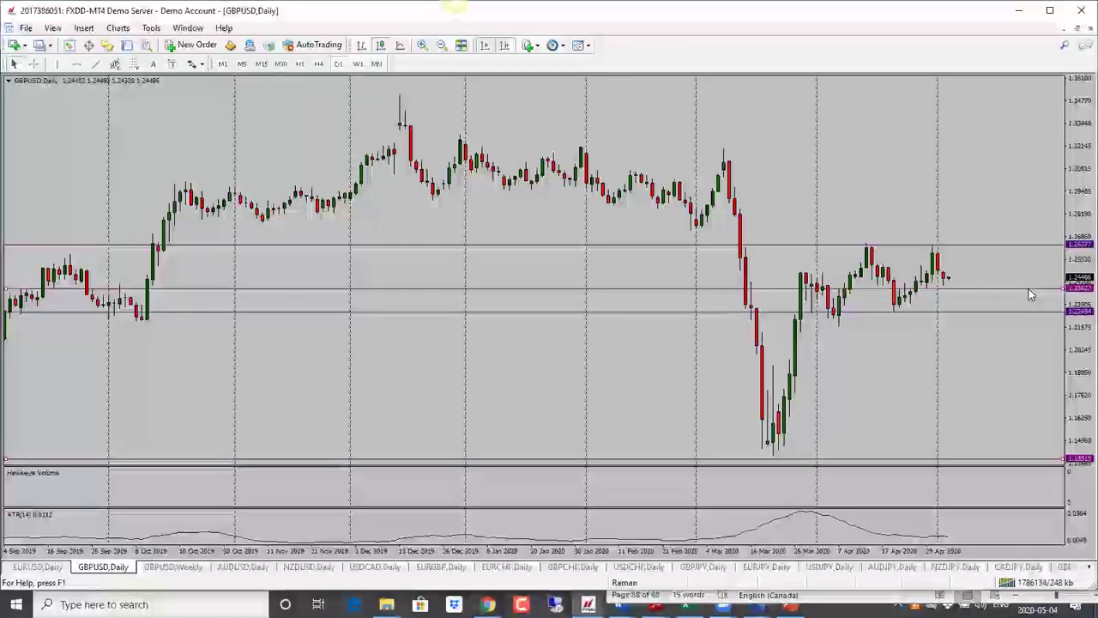
drag(1028, 289, 1028, 284)
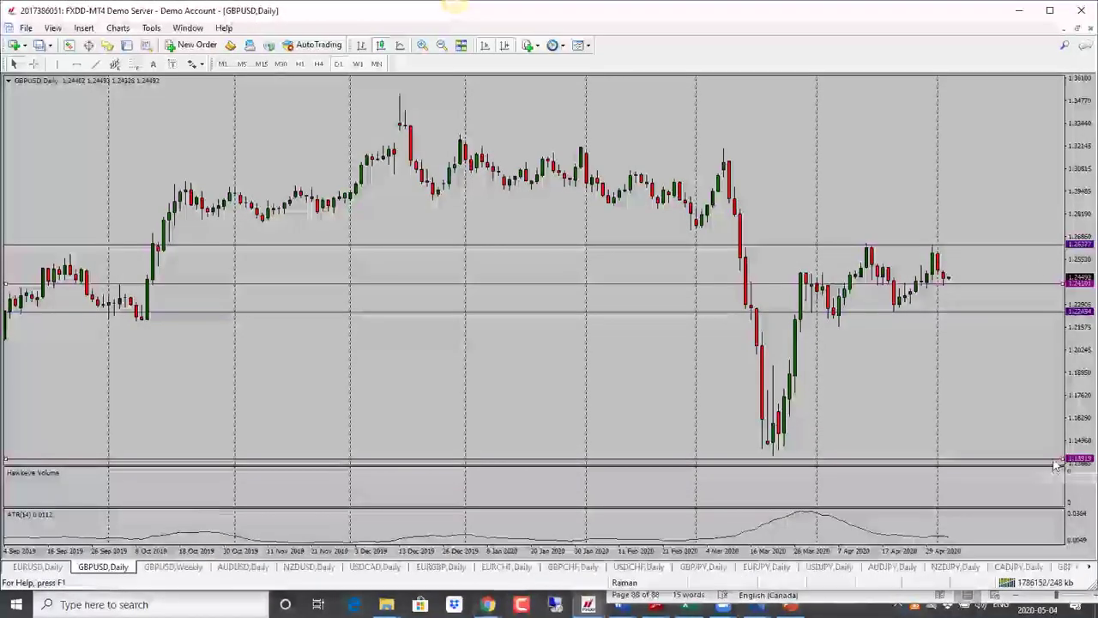
drag(1057, 459, 1044, 301)
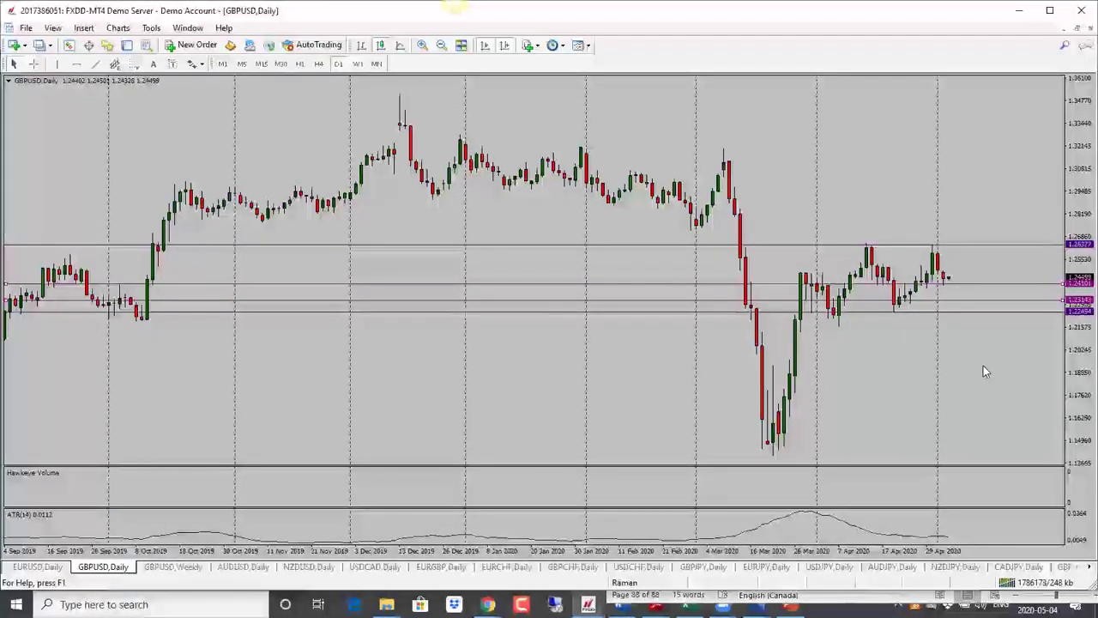
- On the AUDUSD daily chart, reposition the top, lowest and 0.61222 lines to about 0.6448, 0.6361 and 0.6561 respectively
click(247, 568)
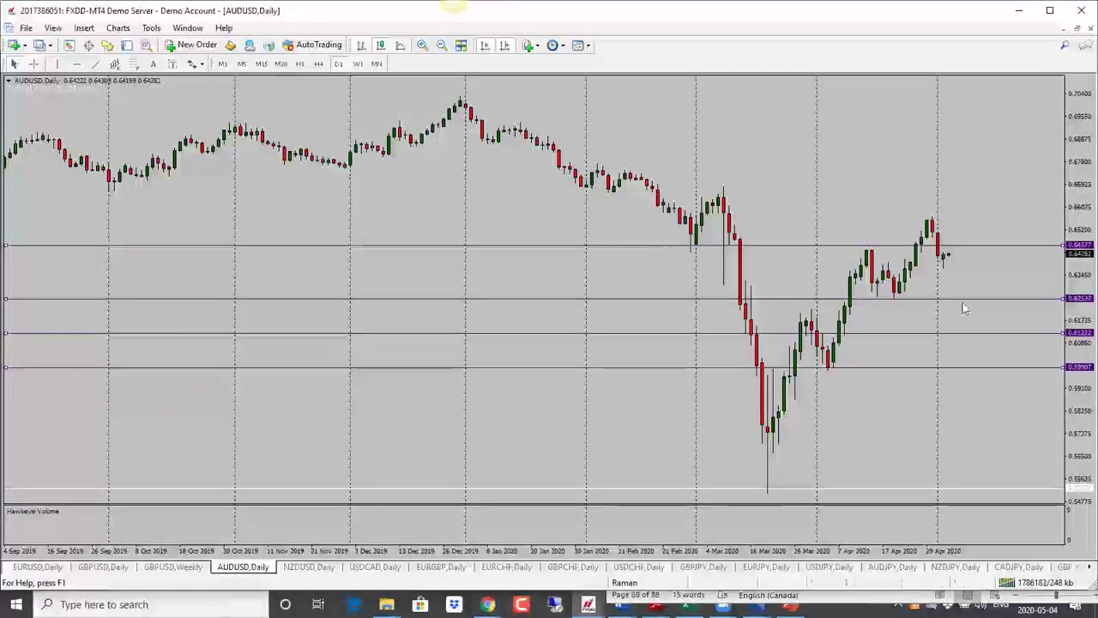
drag(998, 244, 1002, 256)
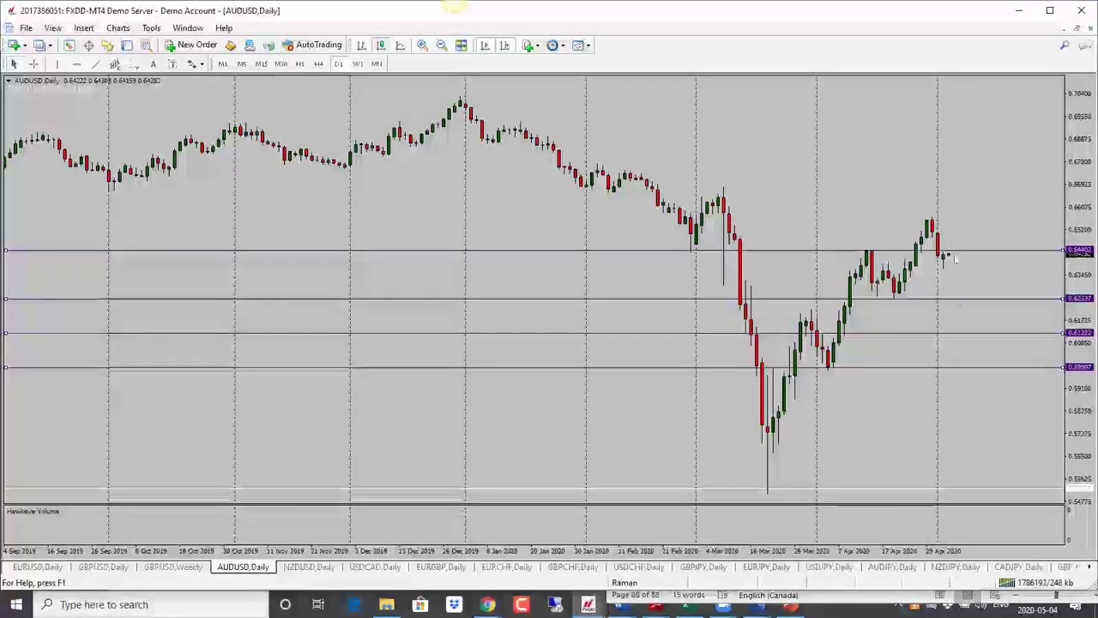
drag(1048, 367, 1044, 275)
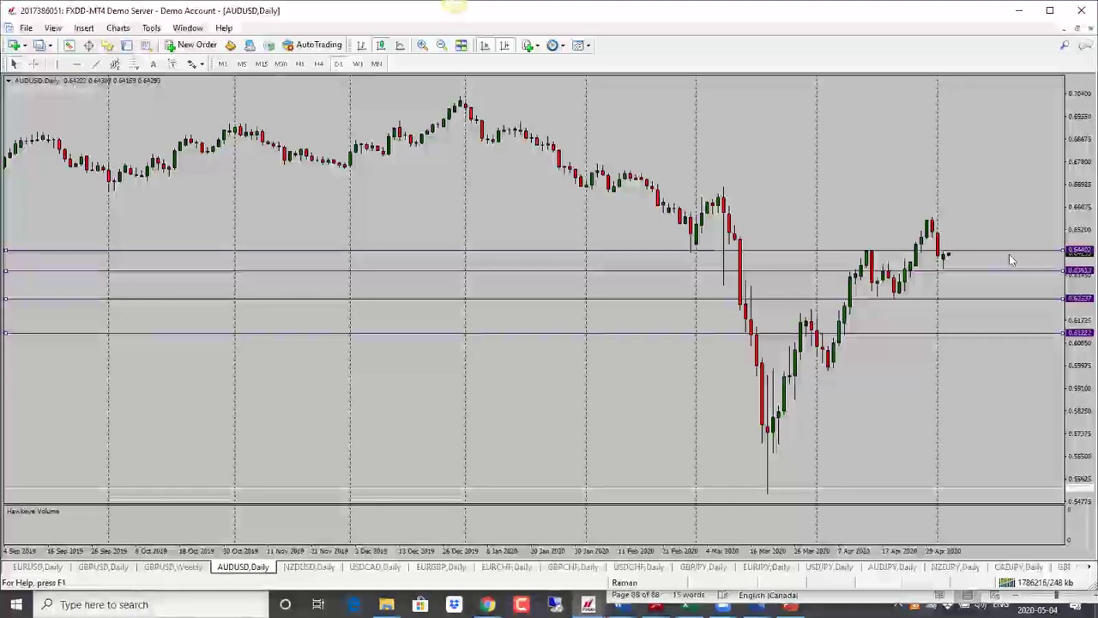
drag(981, 257, 976, 251)
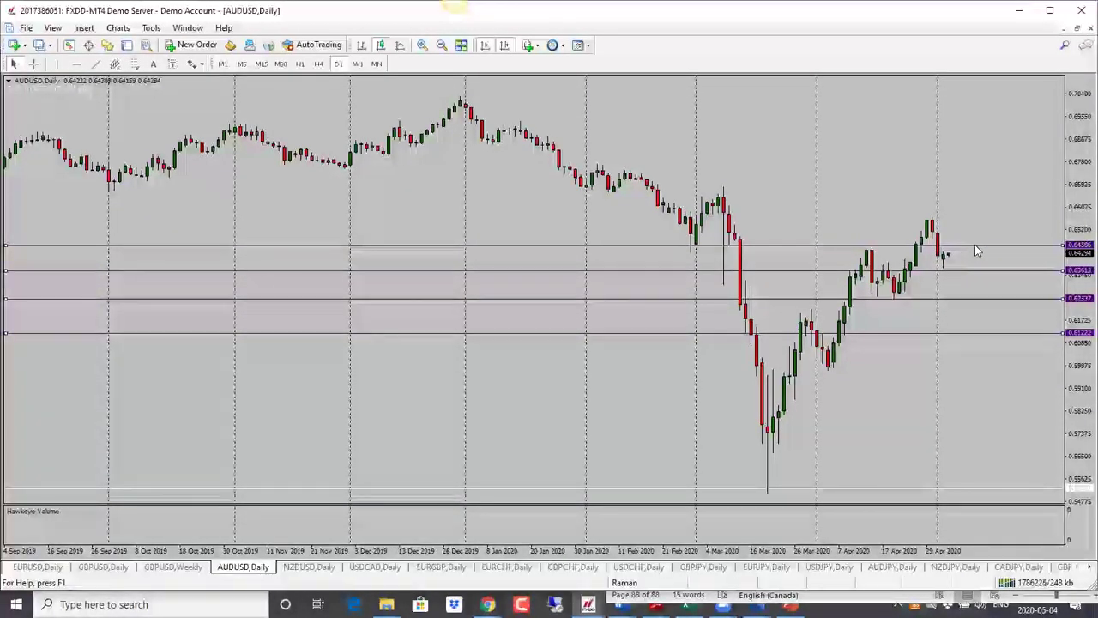
drag(976, 251, 975, 254)
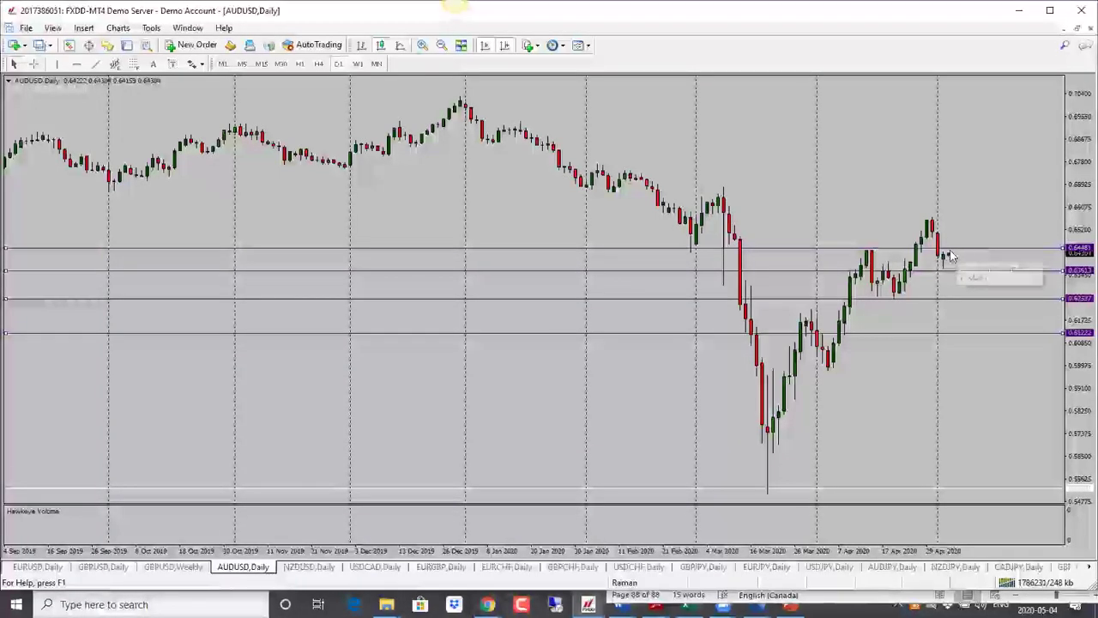
drag(1032, 337, 1021, 220)
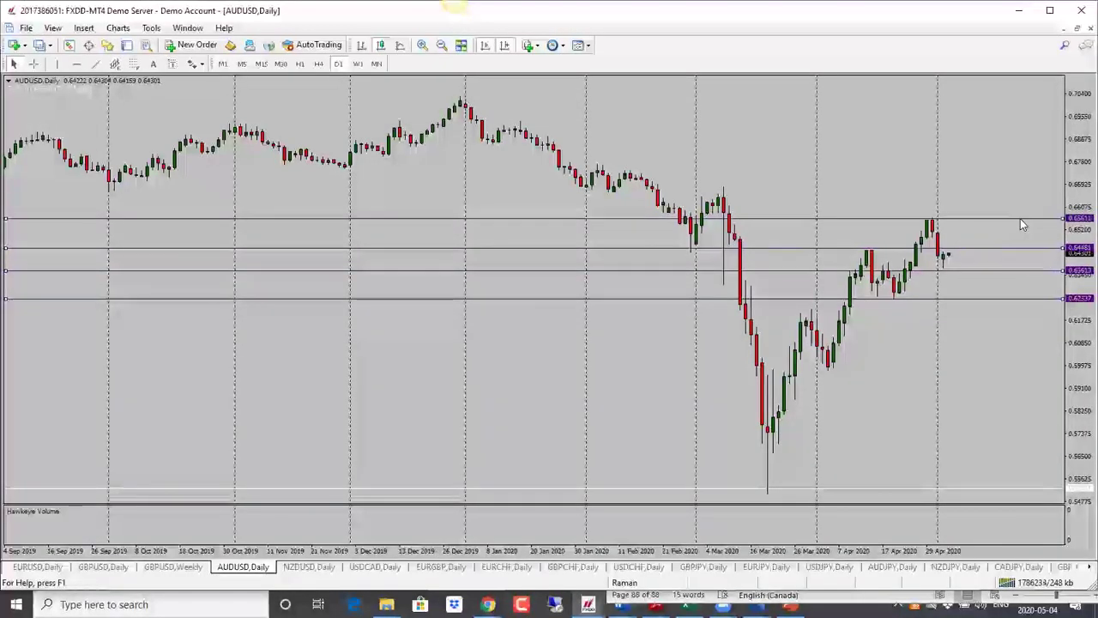
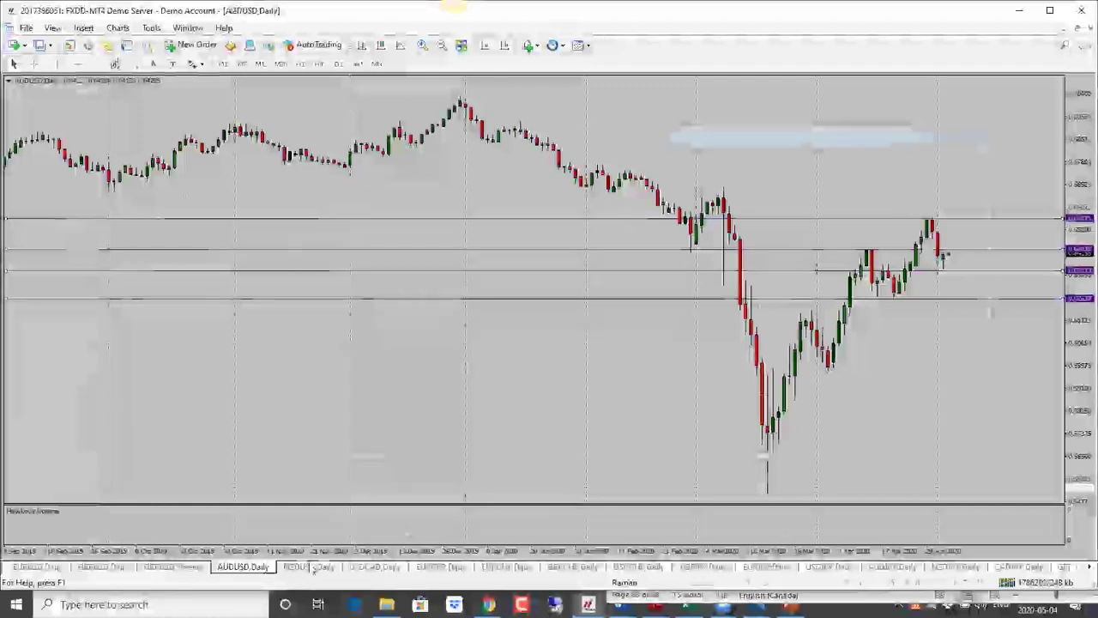
- On the NZDUSD daily chart, shift the two lower lines to about 0.6002 and 0.596, and add a horizontal line at about 0.613
click(310, 566)
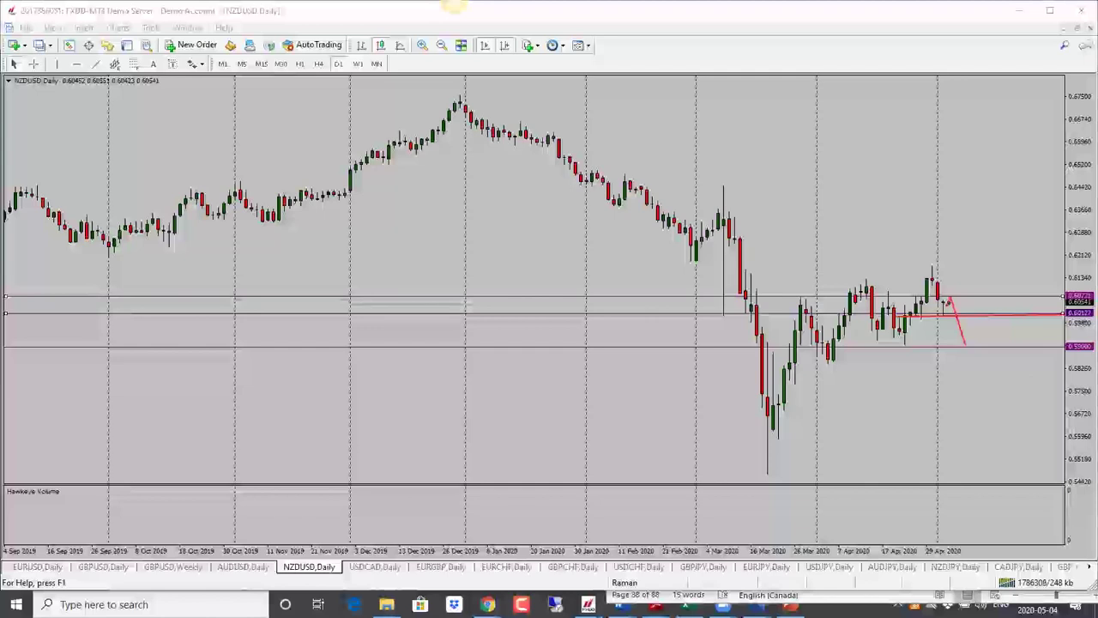
key(e)
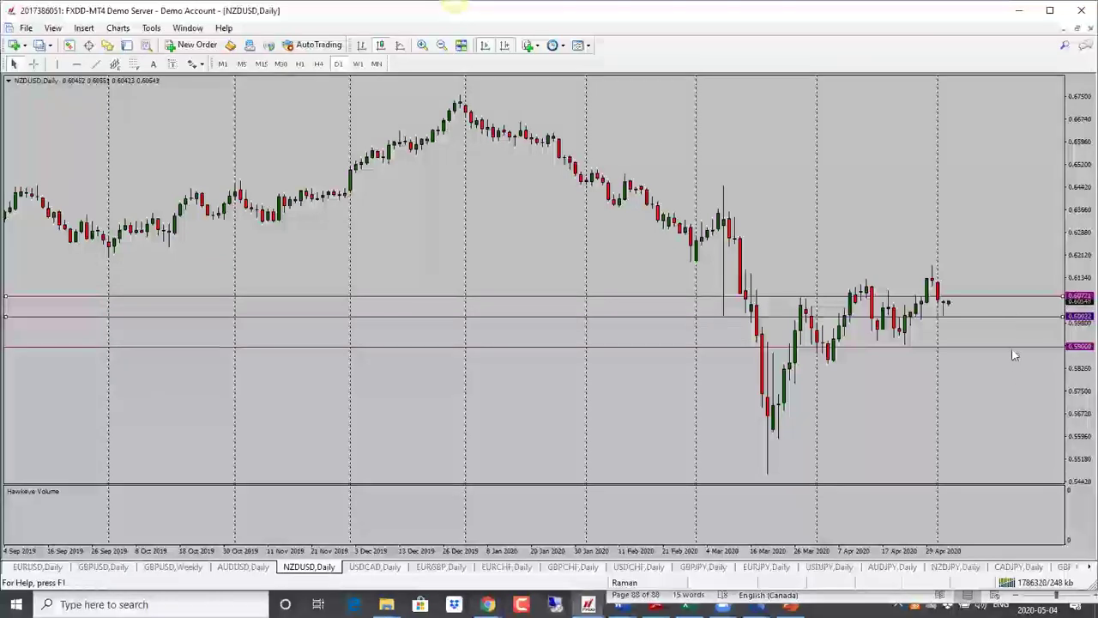
drag(1011, 347, 1010, 329)
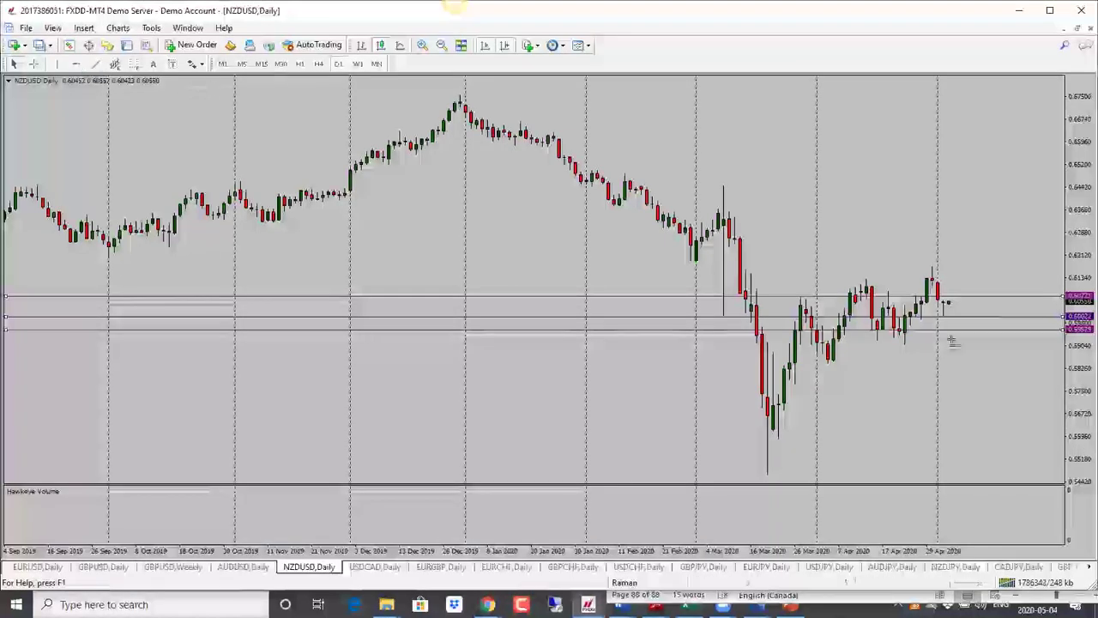
click(951, 279)
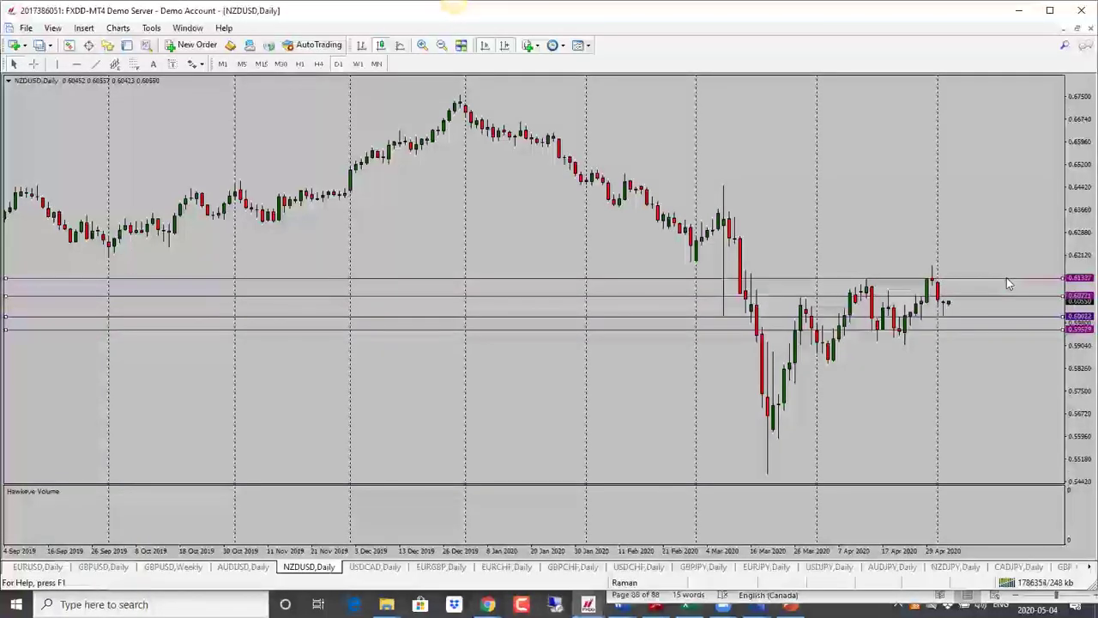
- Lower the top NZDUSD line slightly to about 0.613, and move the three upper USDCAD daily lines to about 1.4148, 1.4021 and 1.3945
mouse_move(1006, 278)
mouse_down()
mouse_move(1004, 266)
mouse_move(1006, 280)
mouse_up()
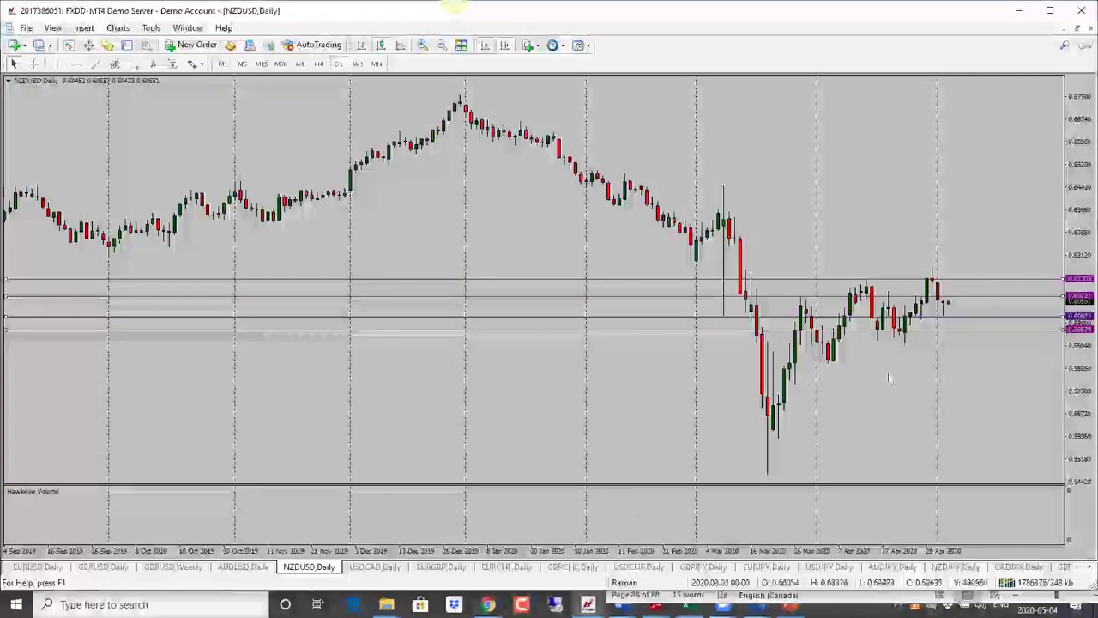
click(375, 567)
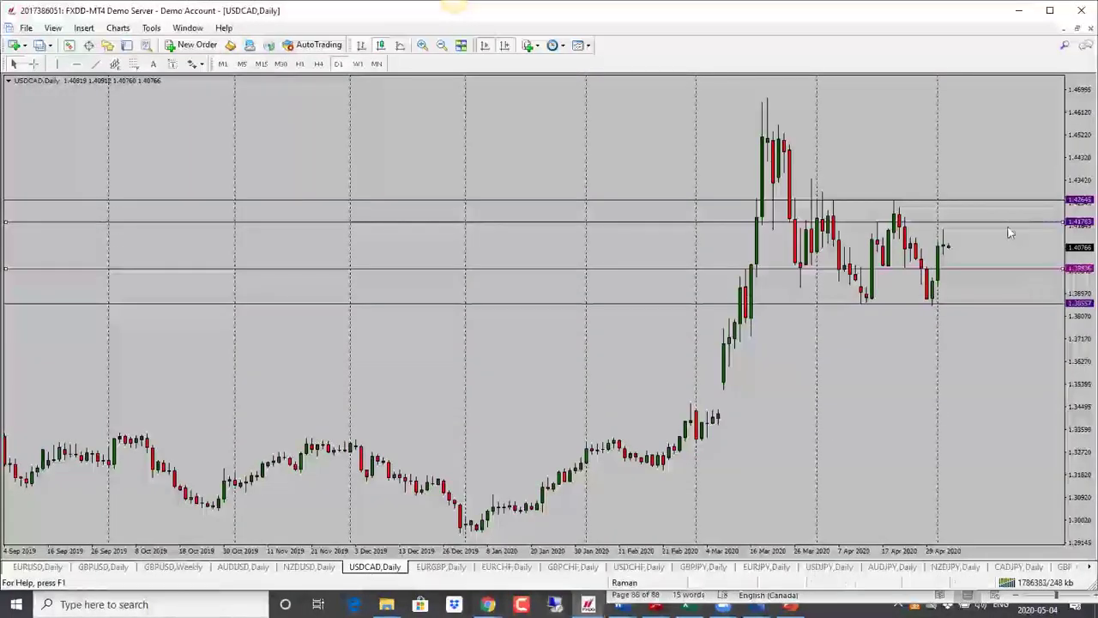
drag(1002, 223, 1006, 230)
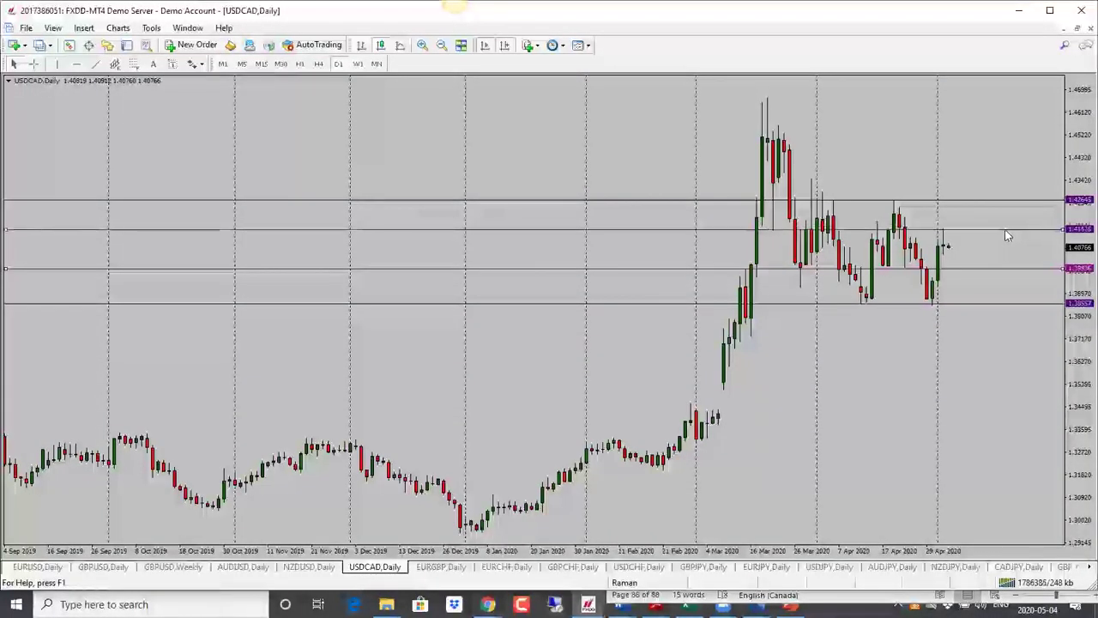
right_click(949, 249)
click(954, 332)
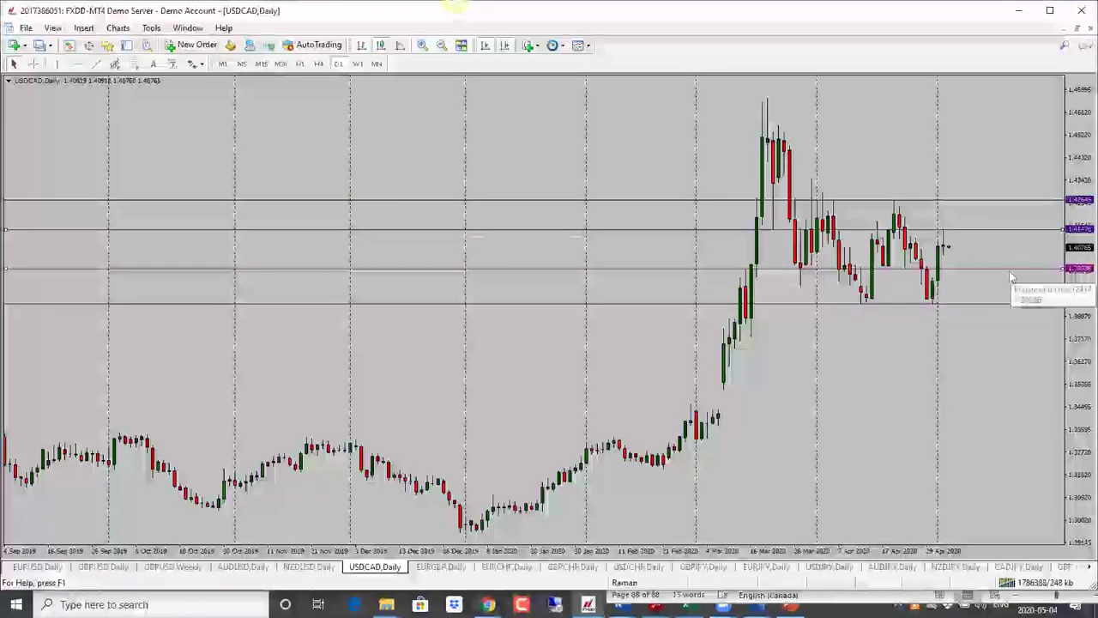
drag(1010, 274, 1009, 261)
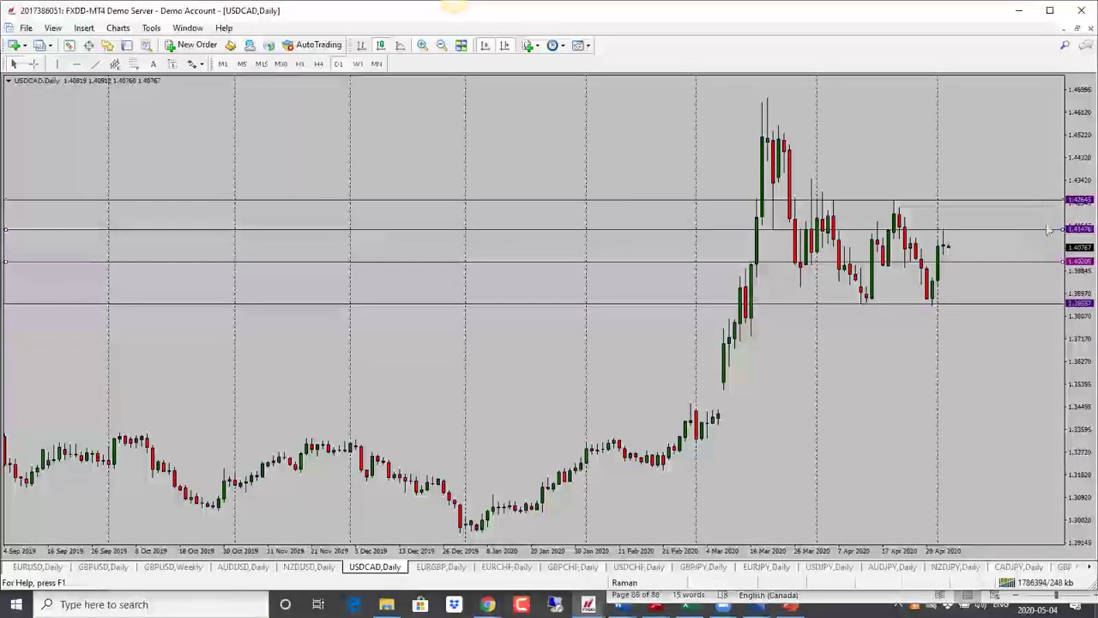
drag(1048, 230, 1058, 286)
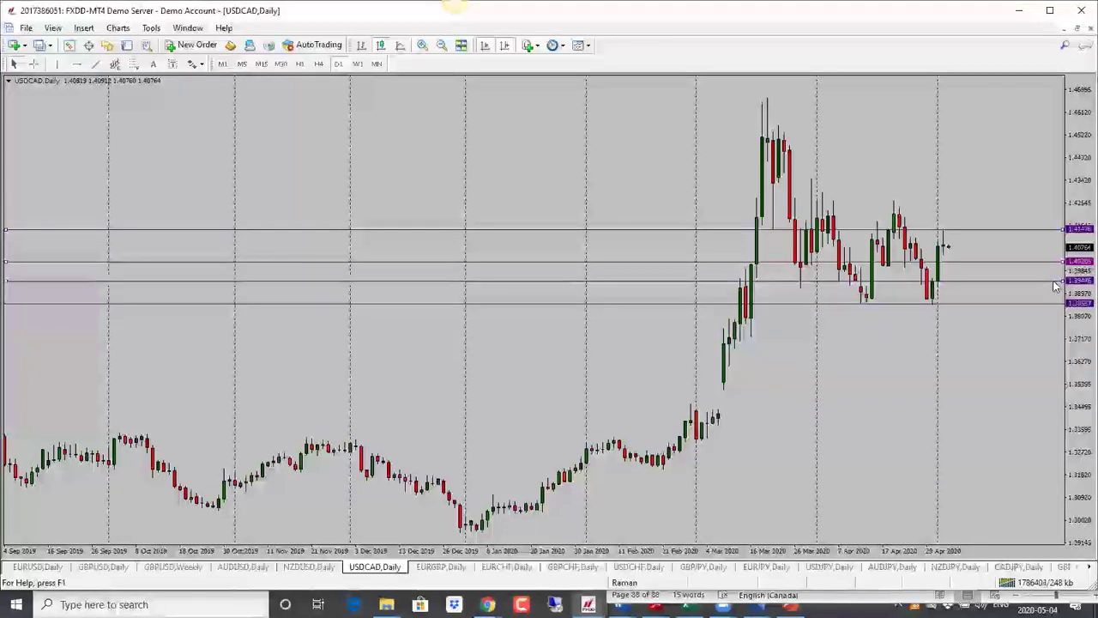
double_click(1053, 282)
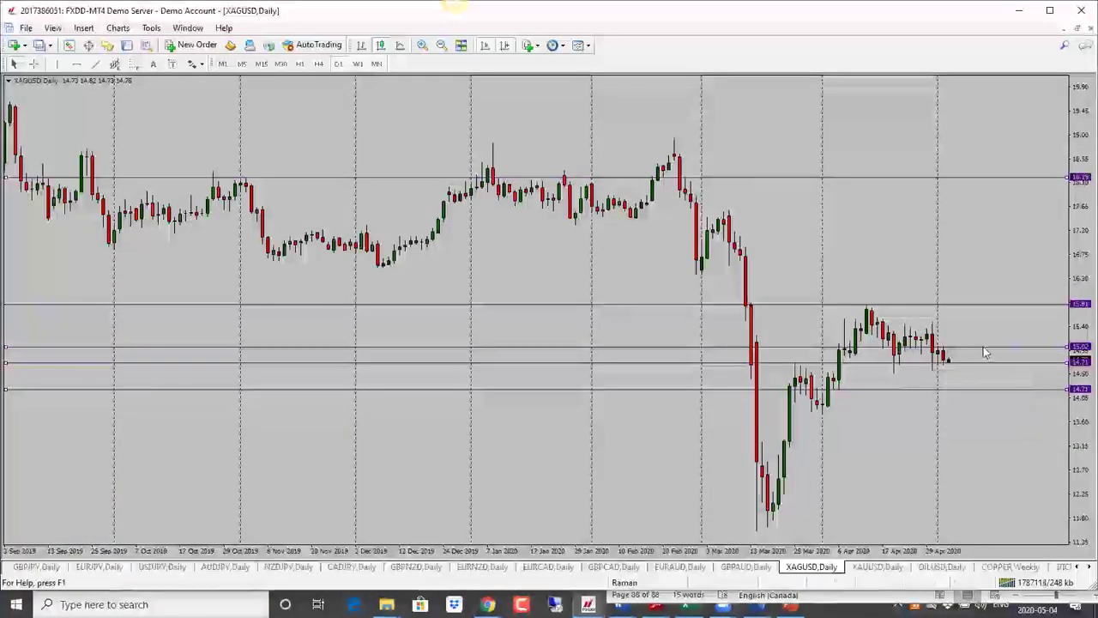
- On the XAGUSD daily chart, lower the 15.02 line to about 11.79 and mark the 14.71 and 14.21 levels beneath recent prices
drag(985, 350, 985, 517)
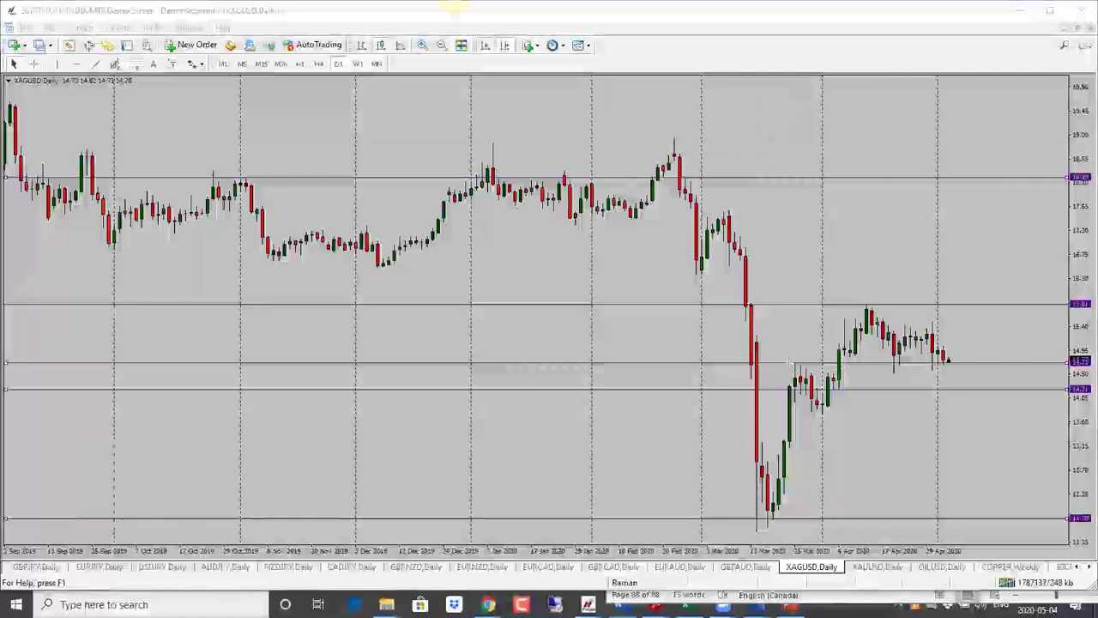
drag(791, 366, 985, 366)
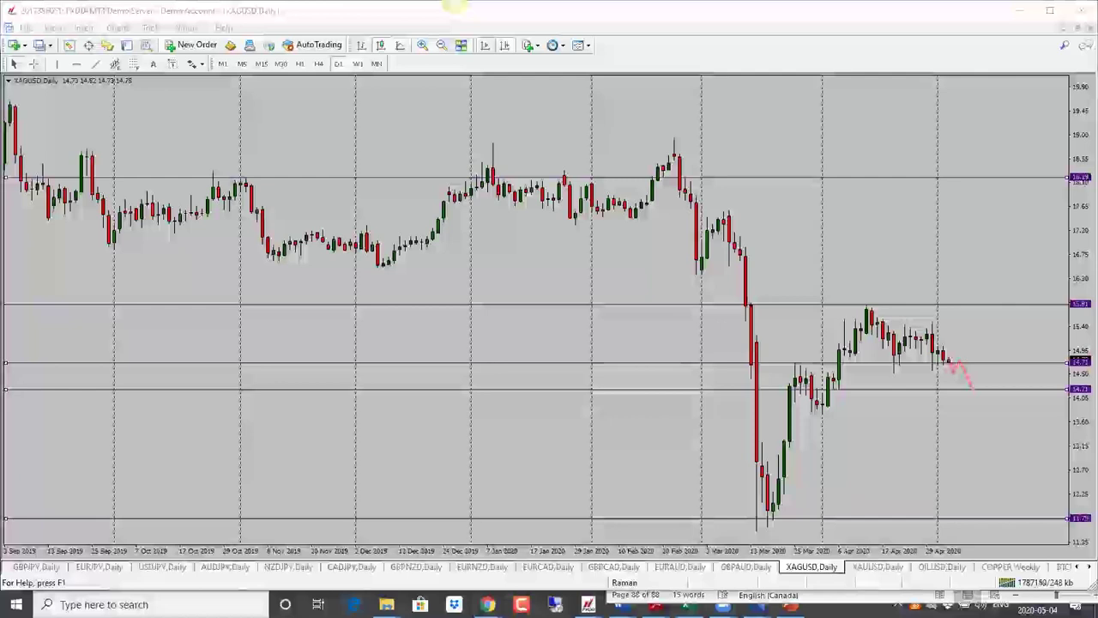
drag(800, 392, 1055, 389)
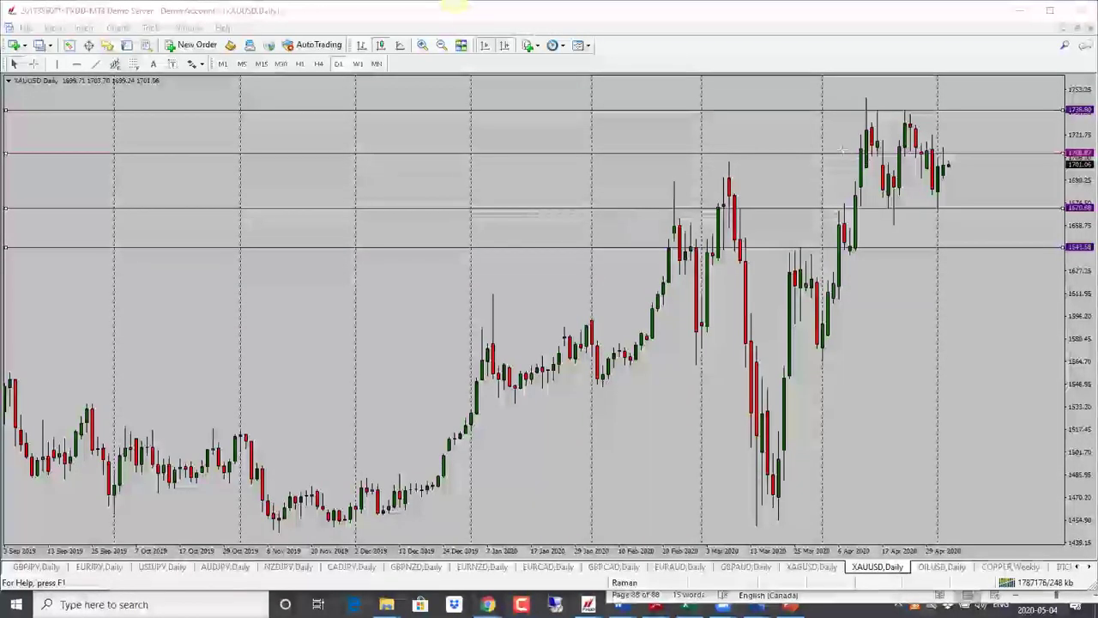
- Mark the 1708.87 and 1670.68 levels on the XAUUSD daily chart, and clear the markings
drag(843, 150, 1063, 152)
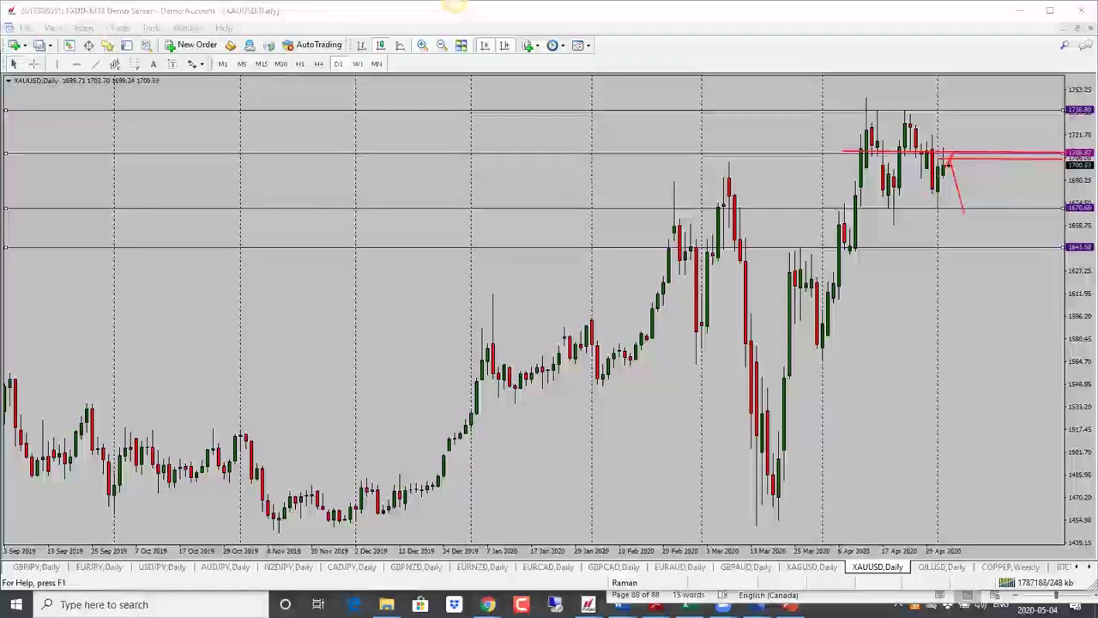
drag(847, 208, 1061, 205)
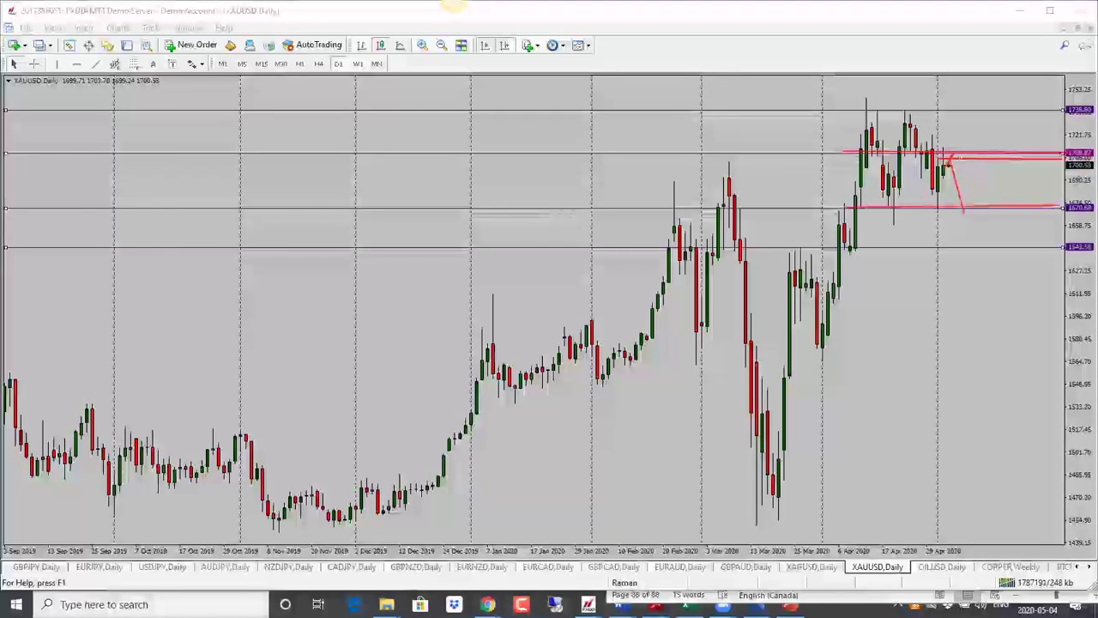
key(e)
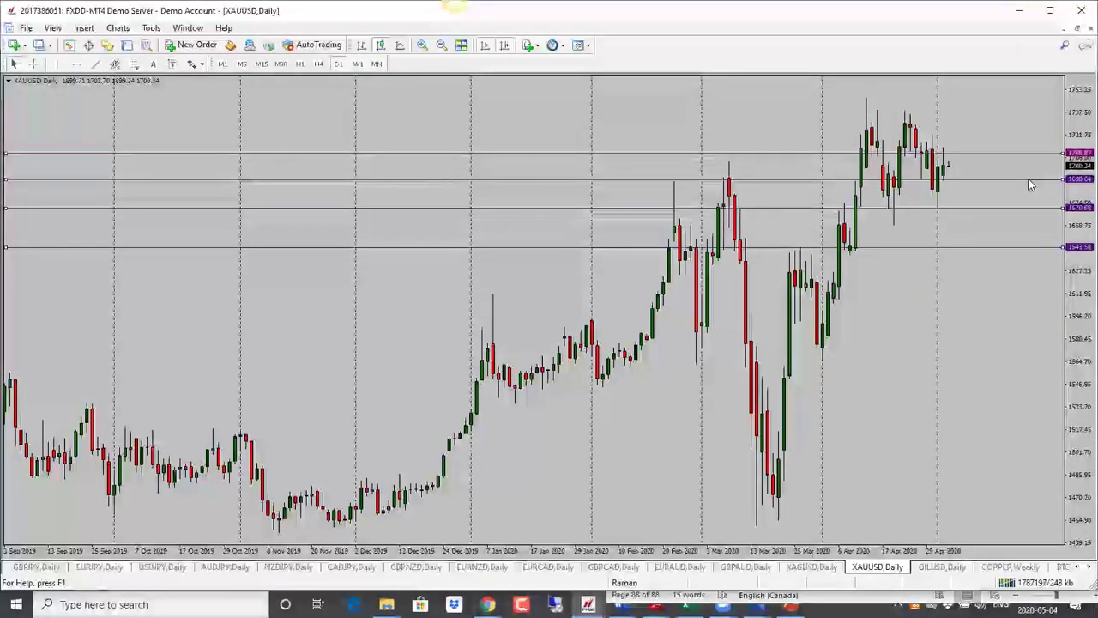
- Fine-tune the XAUUSD line near 1670 to about 1670.2
drag(1017, 209, 1019, 204)
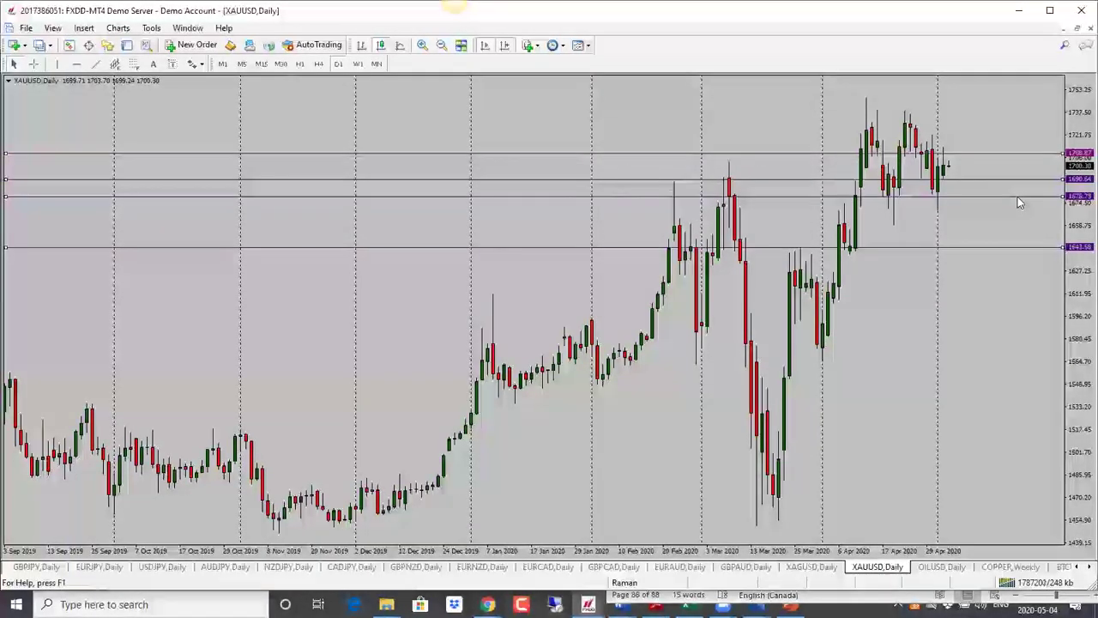
drag(1019, 199, 1022, 210)
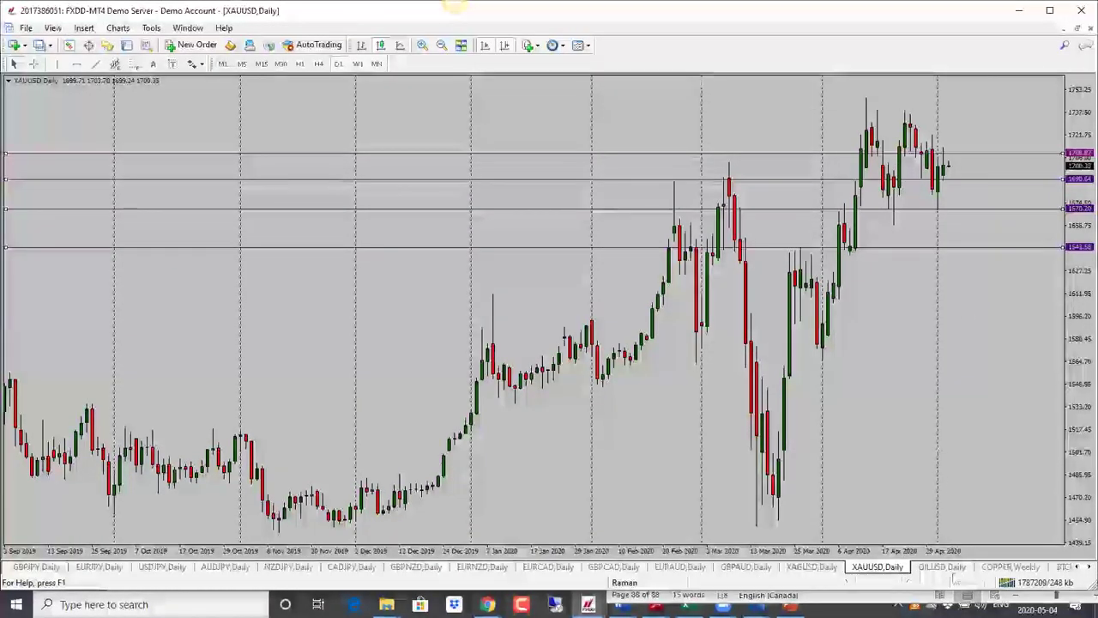
- Open the OILUSD daily chart and sketch a projected move from the latest candle up toward the line above it
click(944, 568)
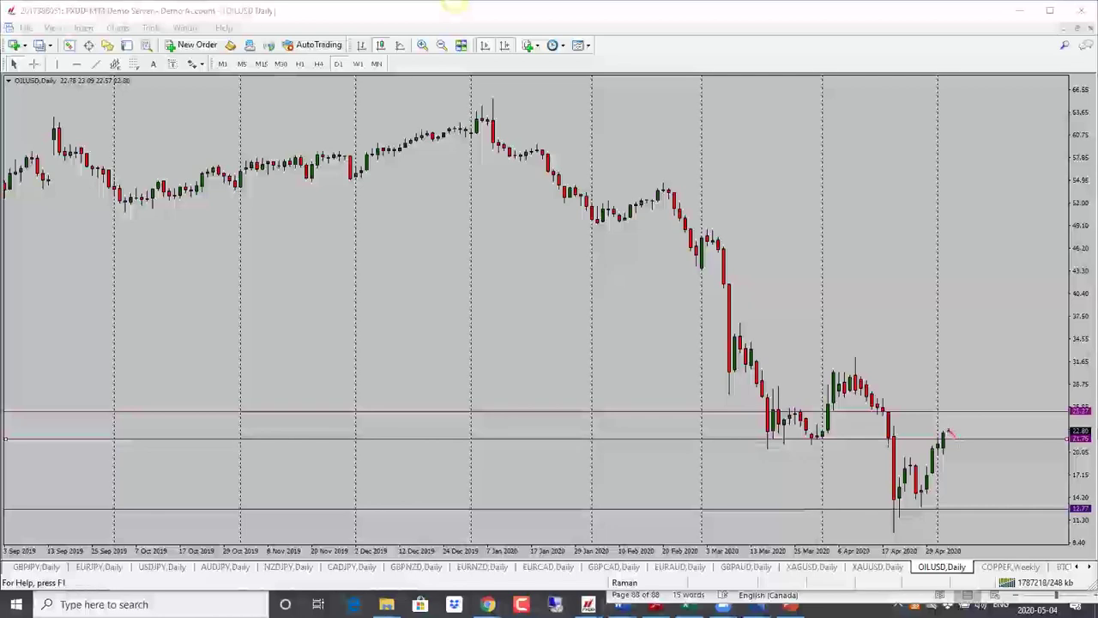
drag(950, 434, 972, 417)
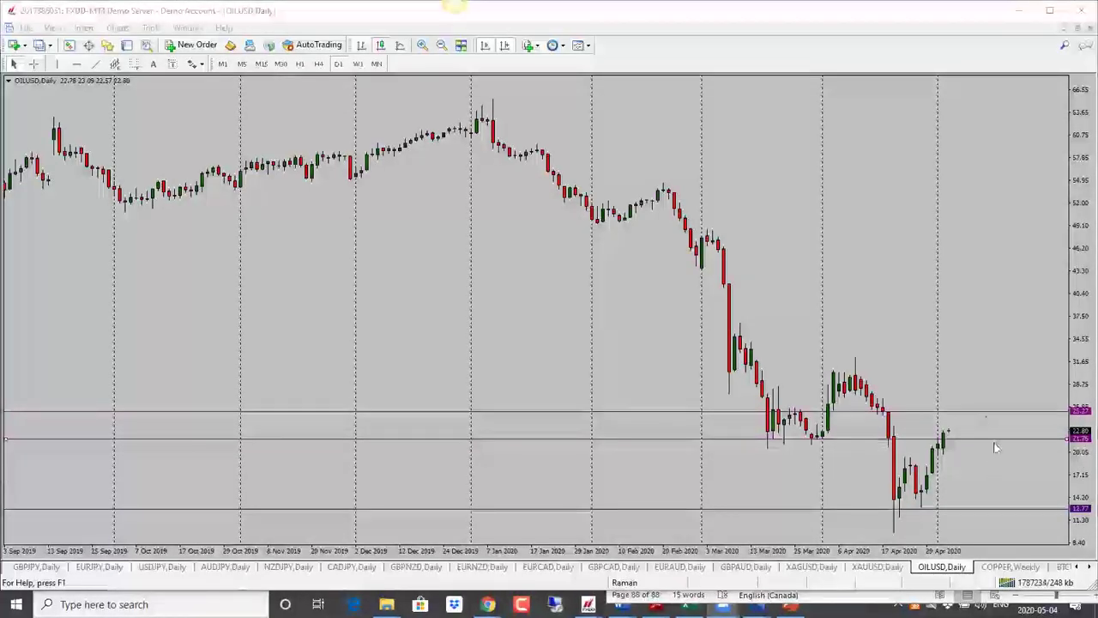
- Switch the COPPER chart to the daily timeframe, then raise its top line to about 2.298 and its lowest line to about 2.333
click(1011, 567)
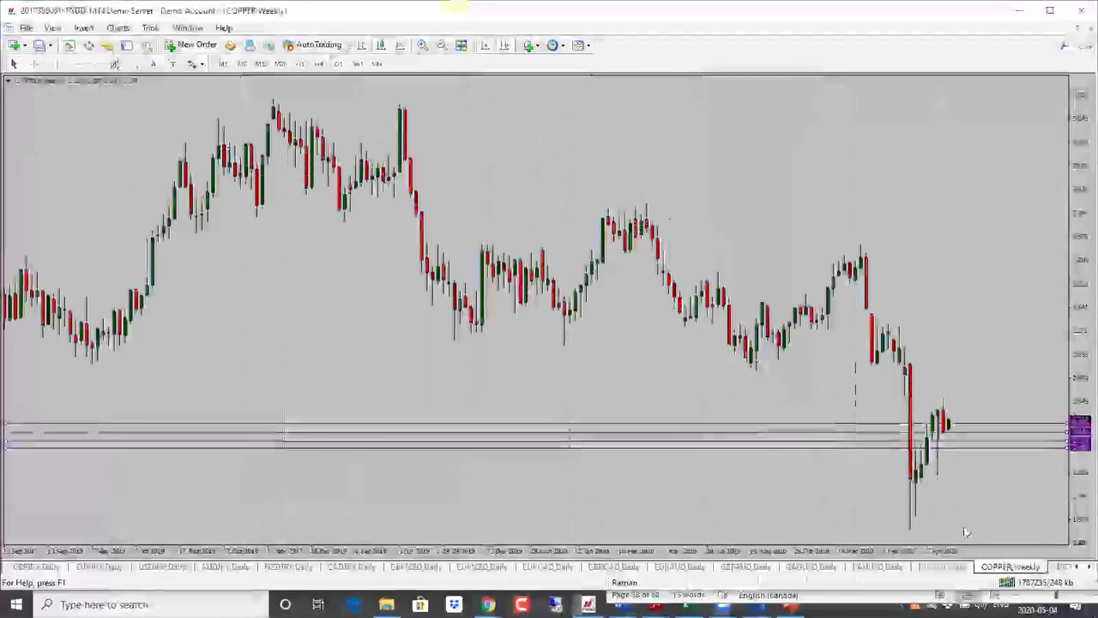
click(300, 64)
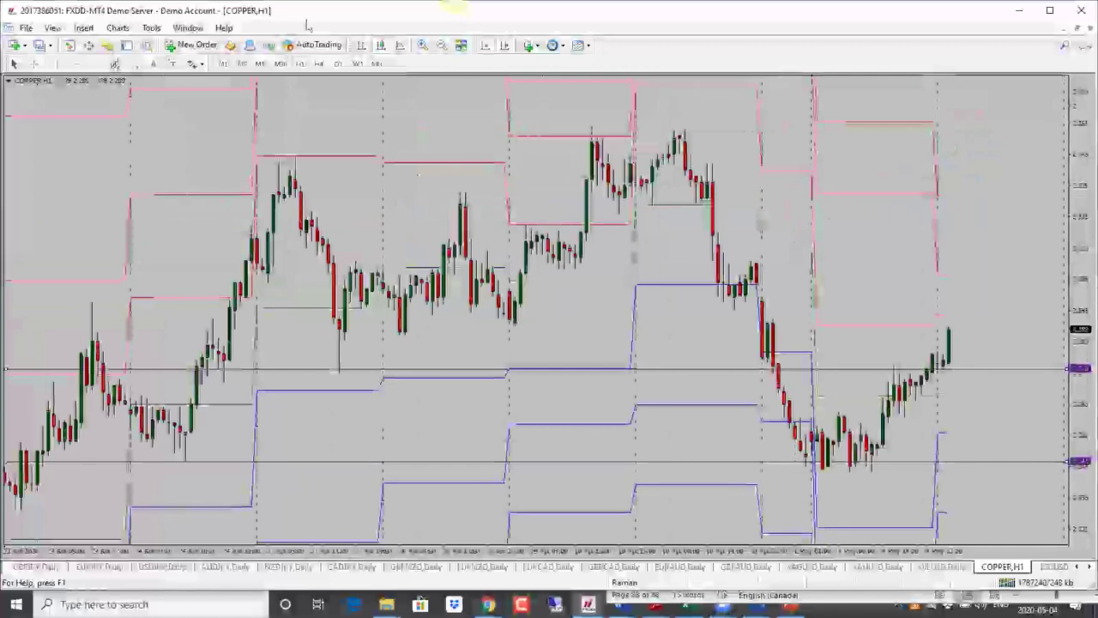
click(338, 64)
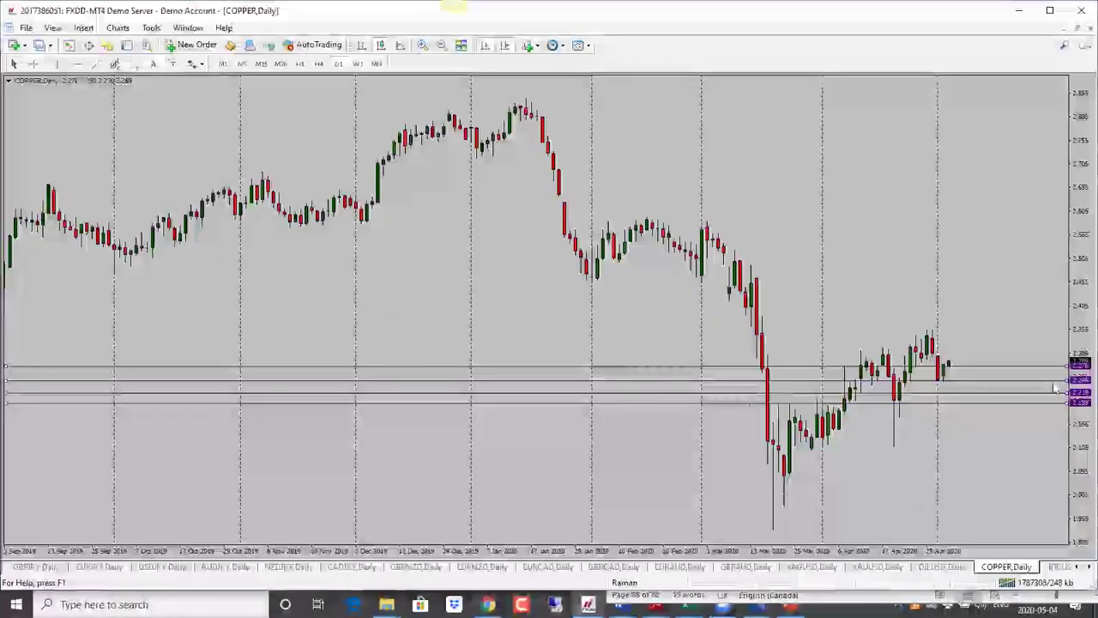
drag(1054, 366, 1053, 359)
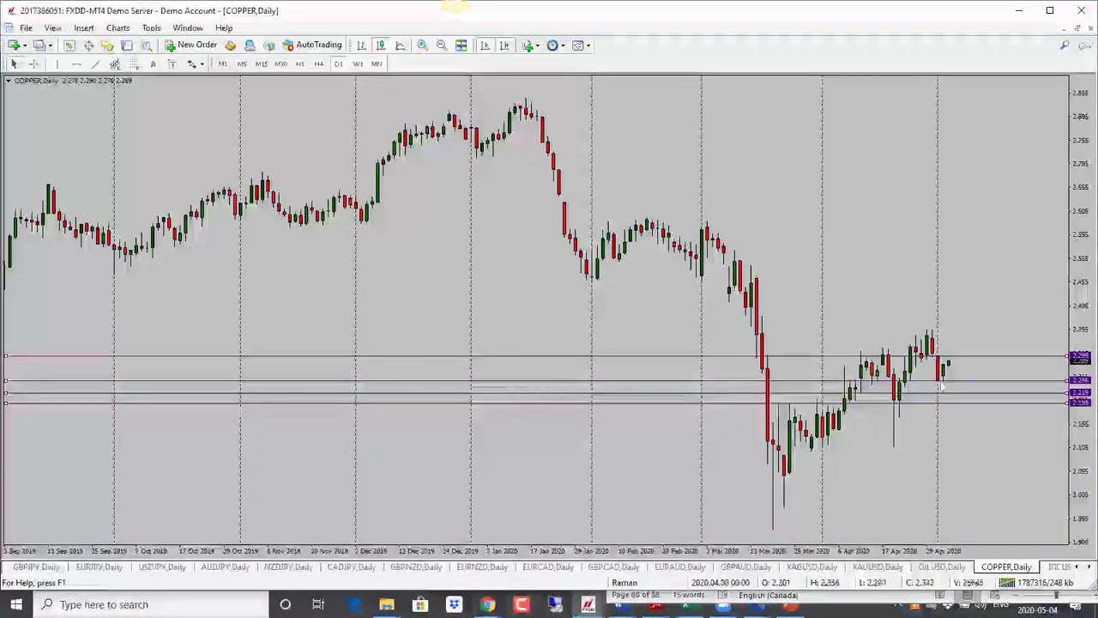
drag(1021, 404, 1019, 345)
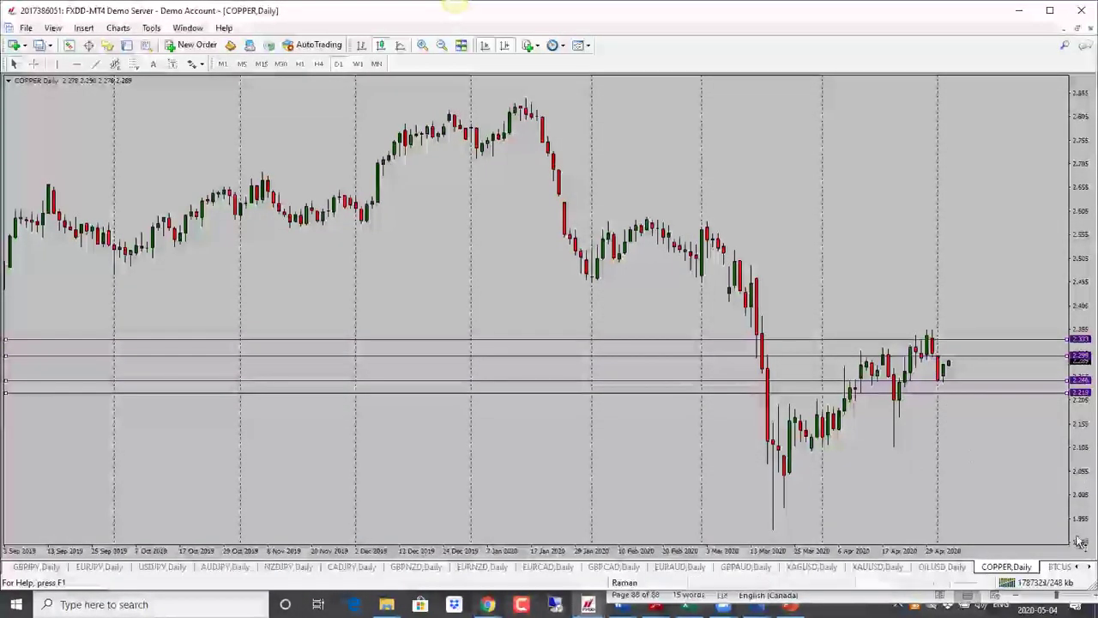
- On the BTCUSD daily chart, highlight the support zone at the second-lowest line and raise the lowest line to about 9468
click(1088, 567)
click(1088, 567)
click(1088, 567)
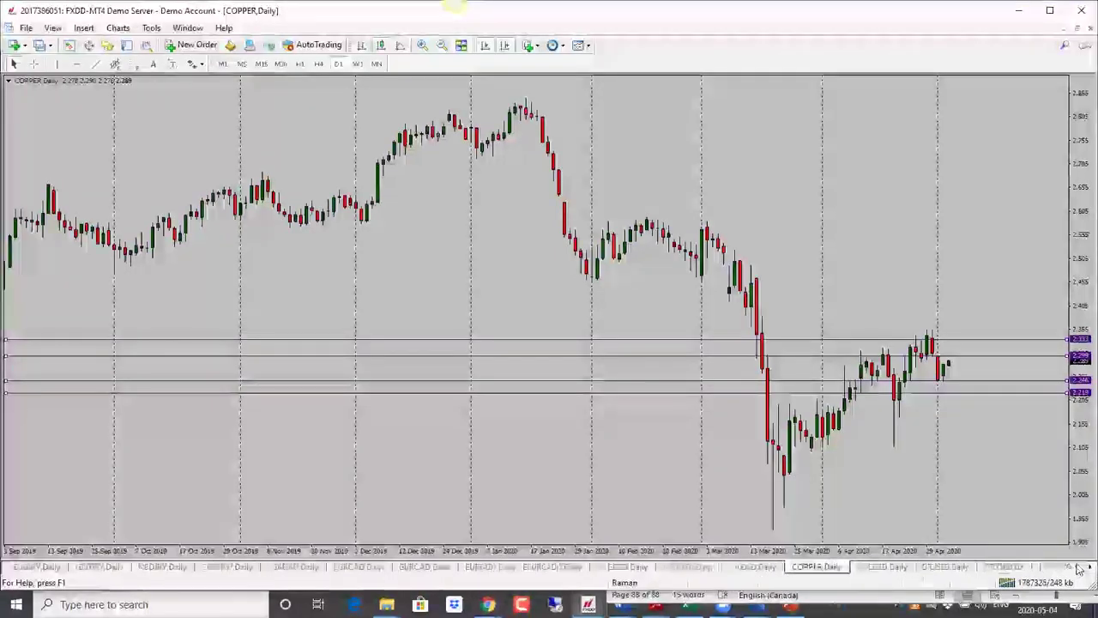
click(1088, 567)
click(825, 567)
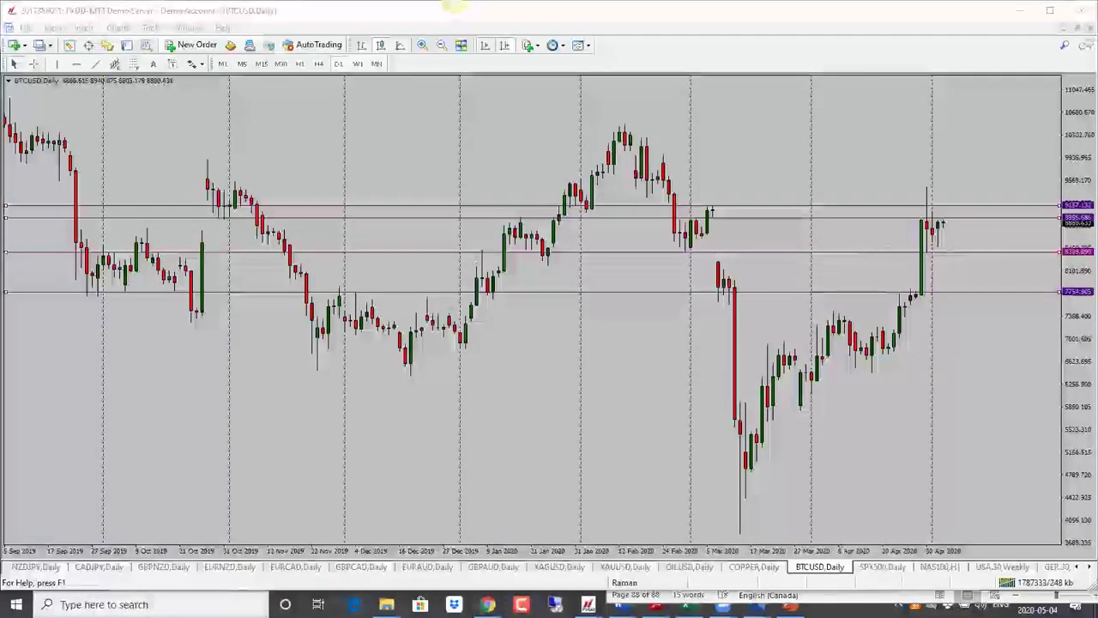
drag(890, 250, 1014, 251)
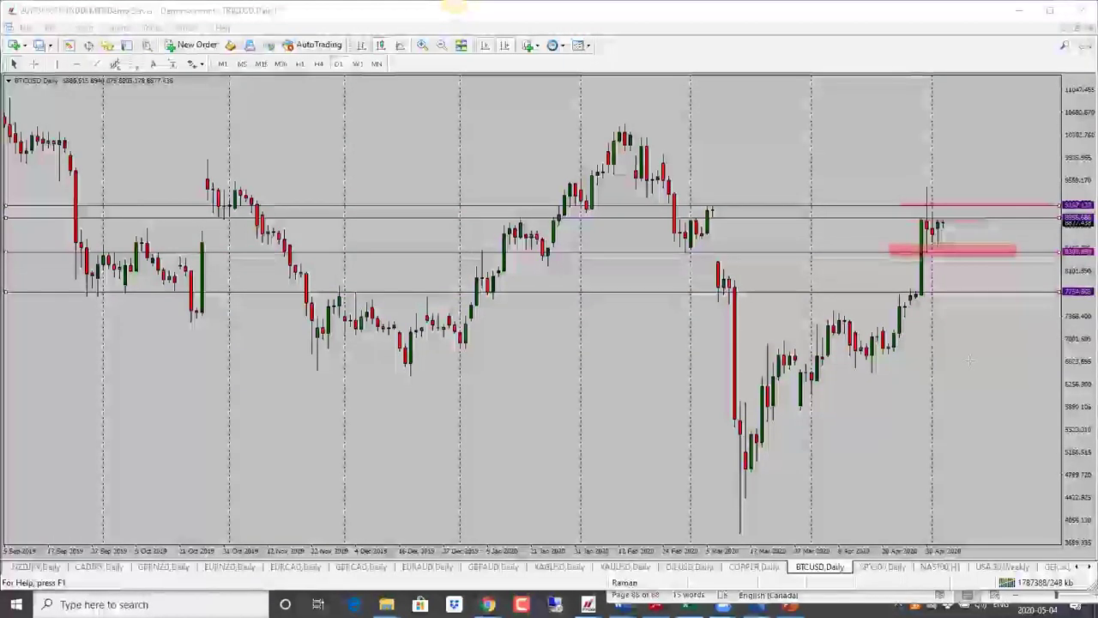
drag(982, 291, 982, 185)
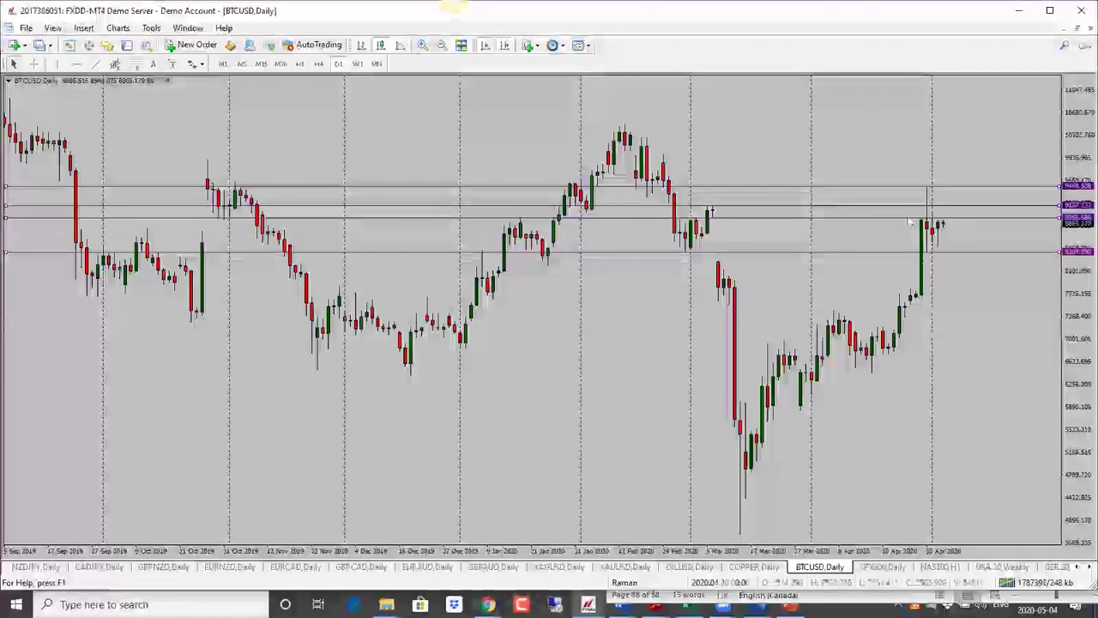
- On the SPX500 daily chart, lower the 2820 line to about 2261.8 near the March low
mouse_move(937, 221)
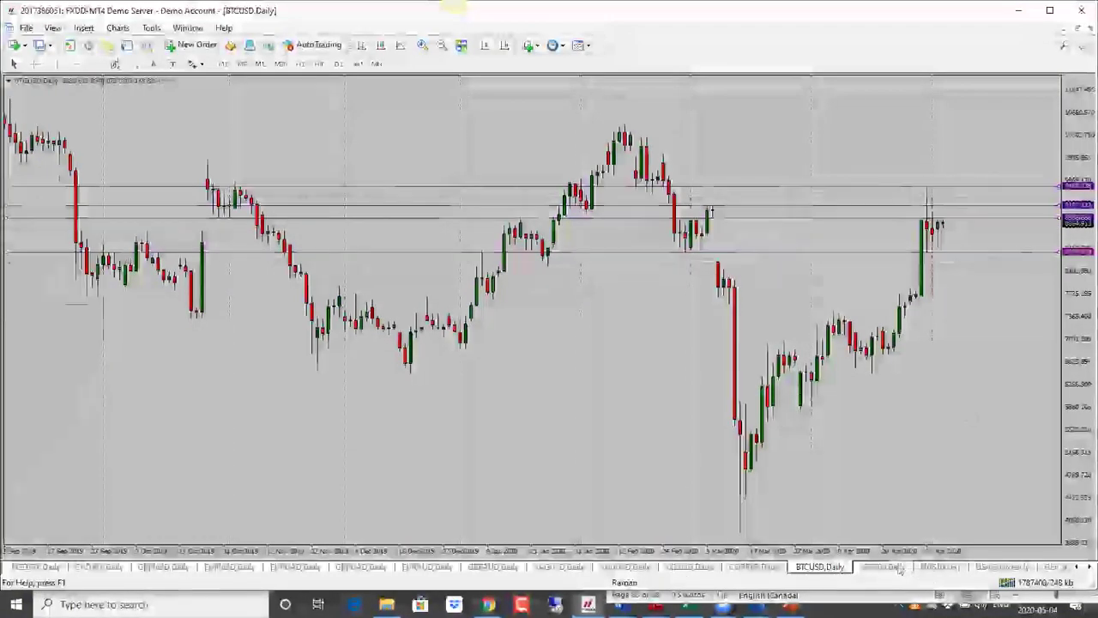
key(ctrl+Tab)
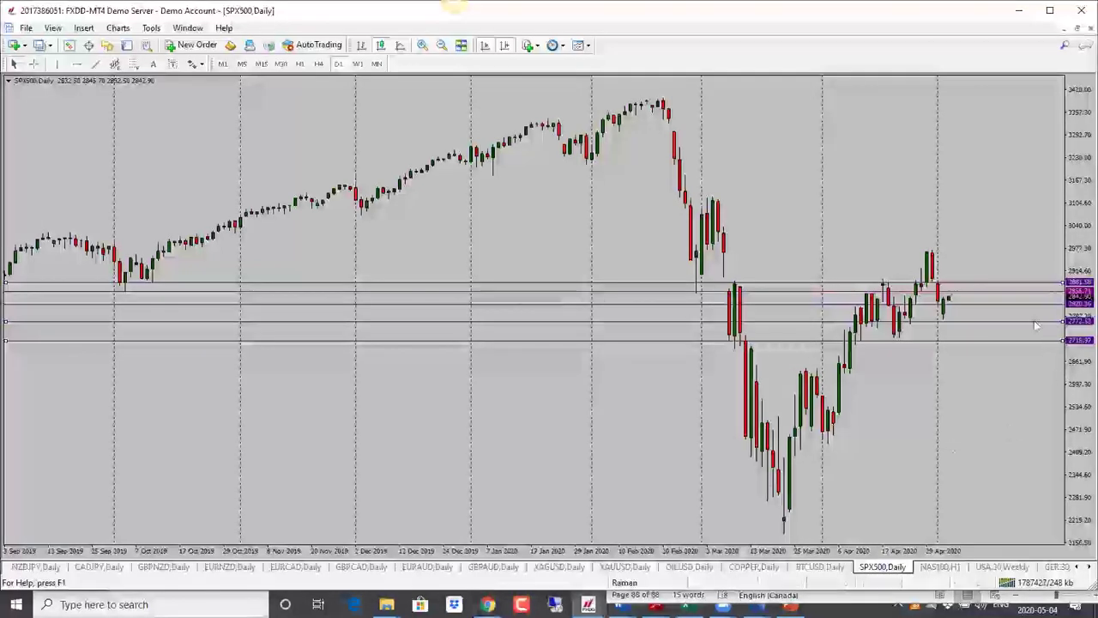
drag(1033, 304, 1049, 504)
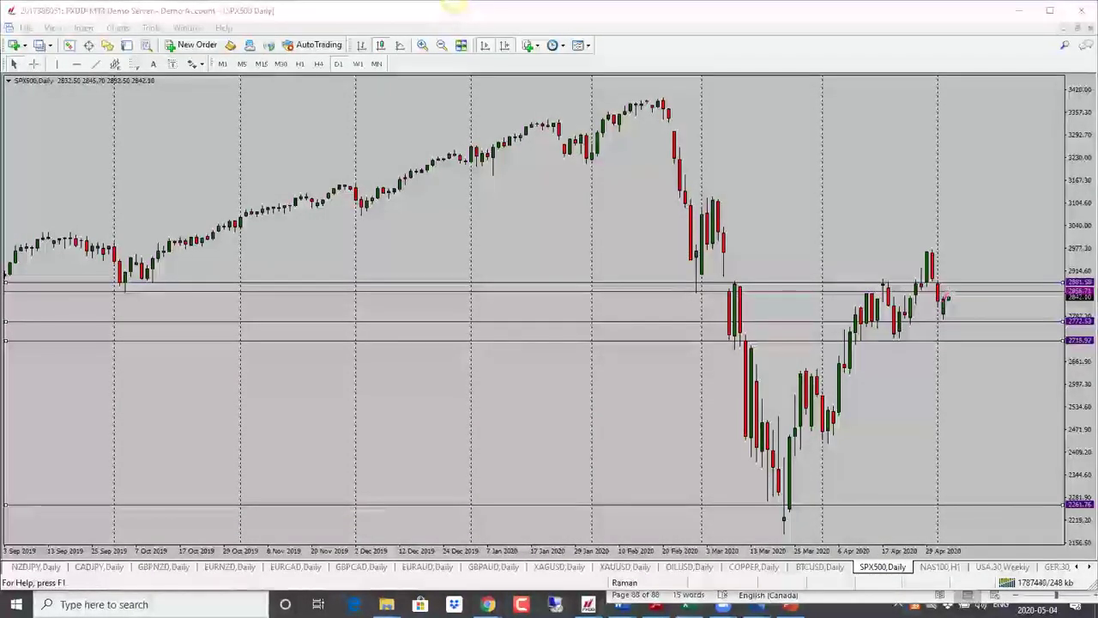
- Sketch a projected drop from resistance on SPX500, mark the two top lines near 2858 and 2881, and clear the drawings
drag(947, 295, 970, 350)
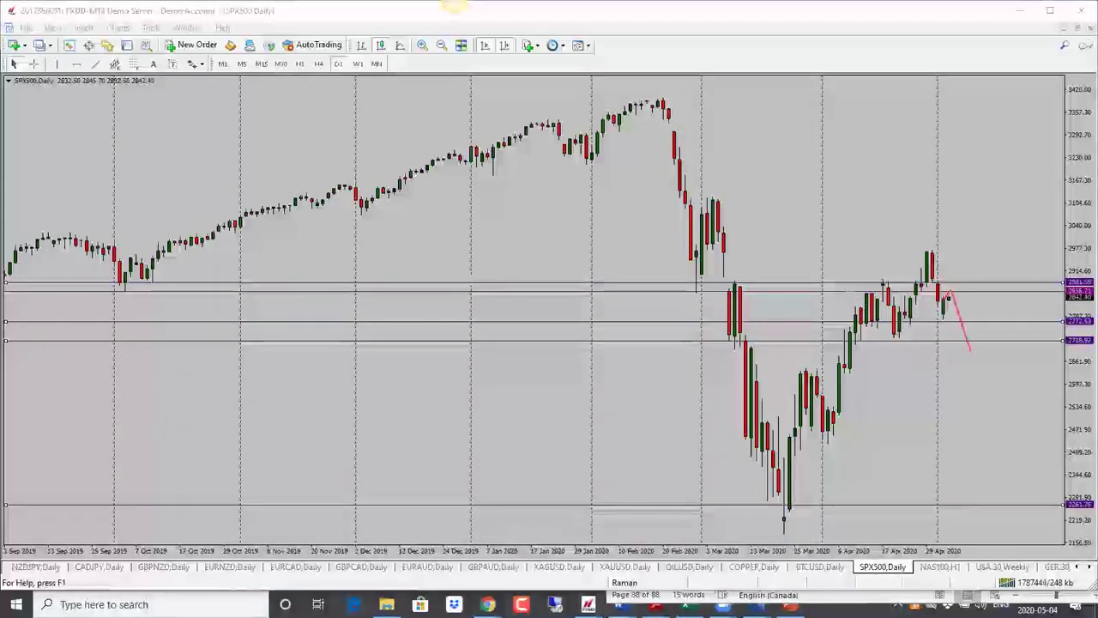
drag(845, 291, 1065, 292)
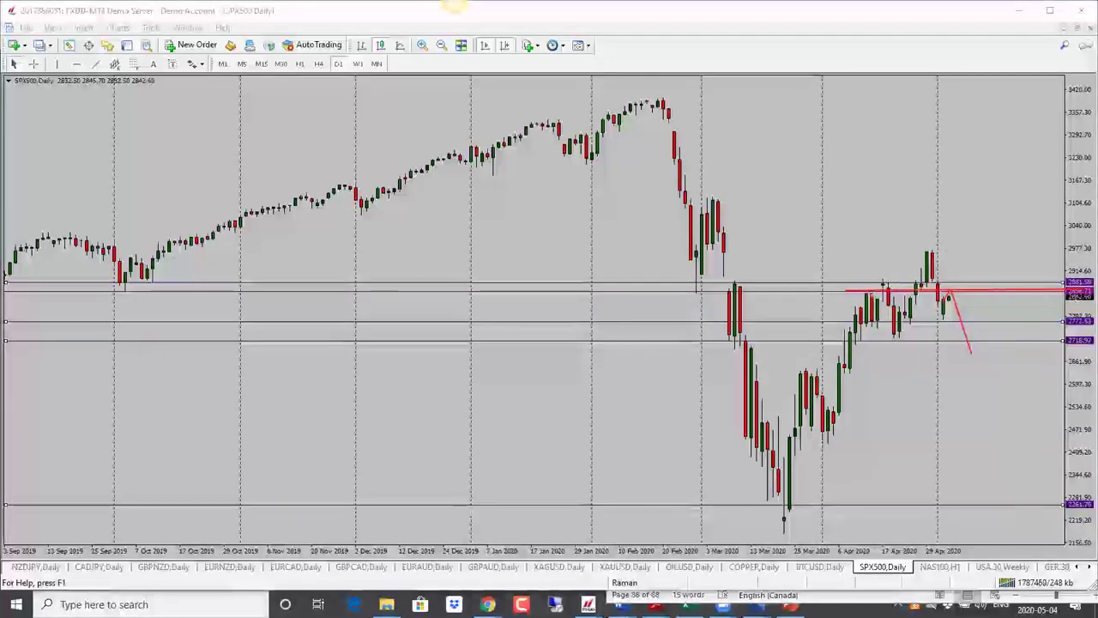
drag(870, 281, 1060, 281)
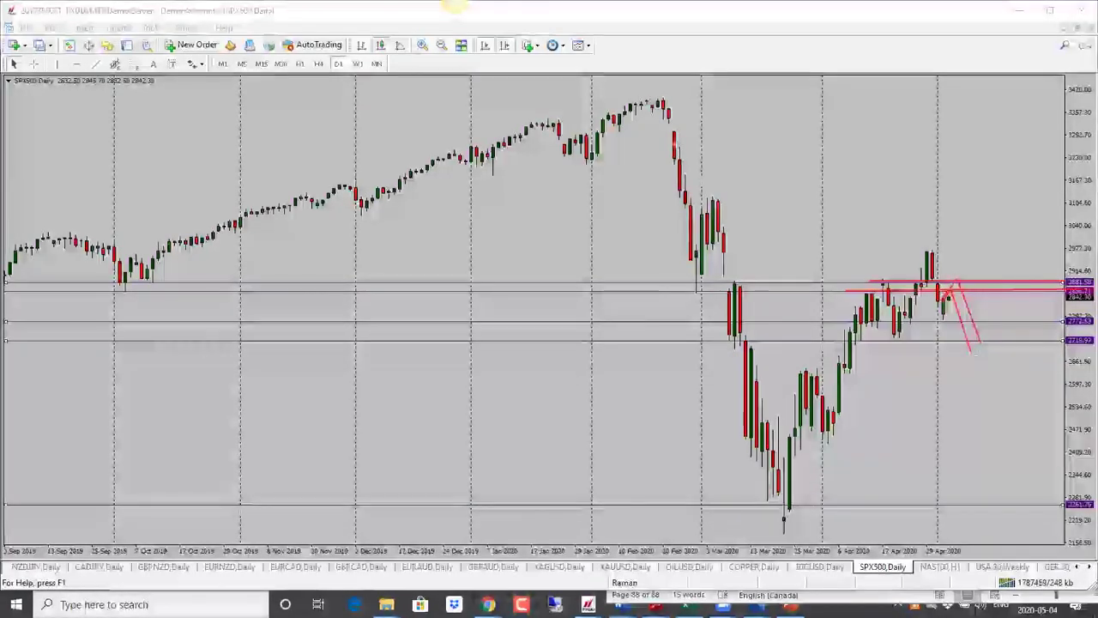
key(Escape)
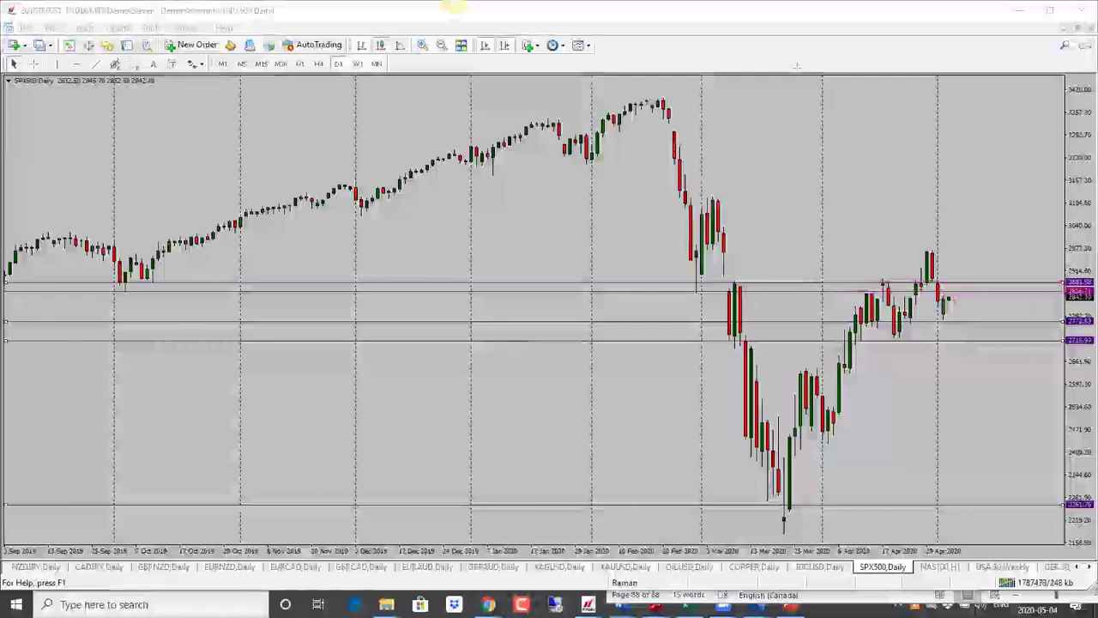
- Switch NAS100 to the daily timeframe, then reposition three lines: the top one at about 8861 and the two lowest at about 8950 and 8999
click(938, 568)
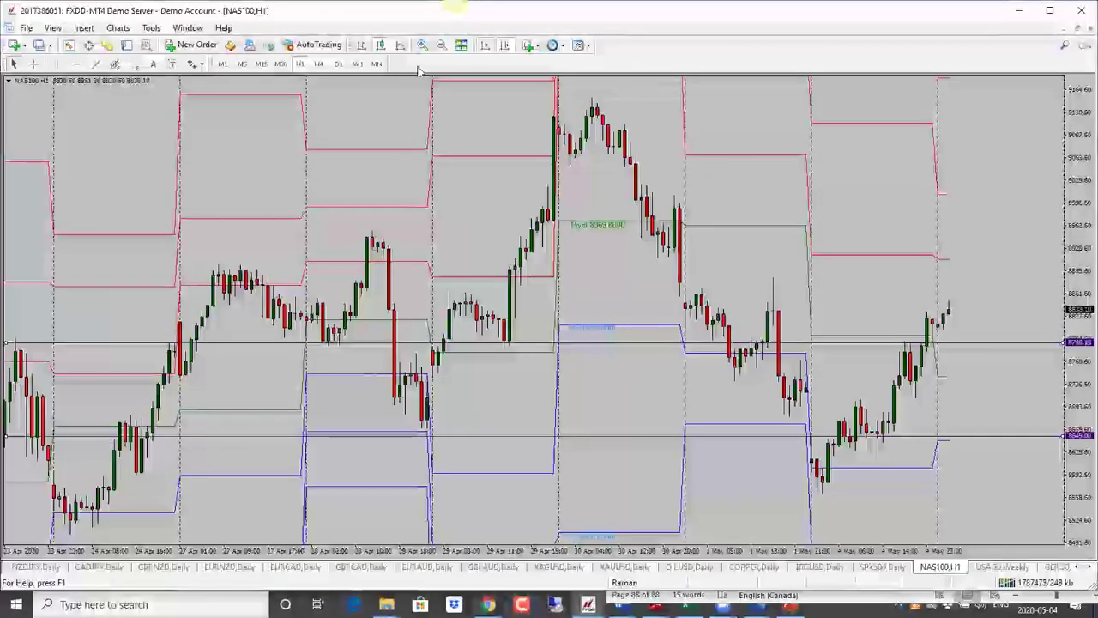
click(335, 66)
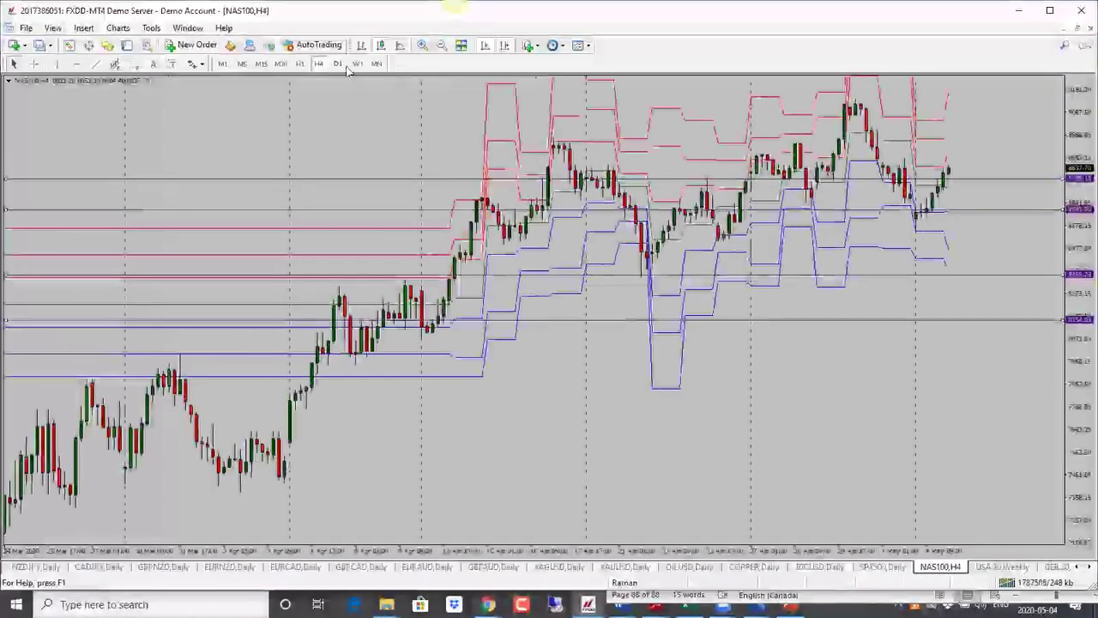
click(337, 64)
drag(972, 251, 979, 222)
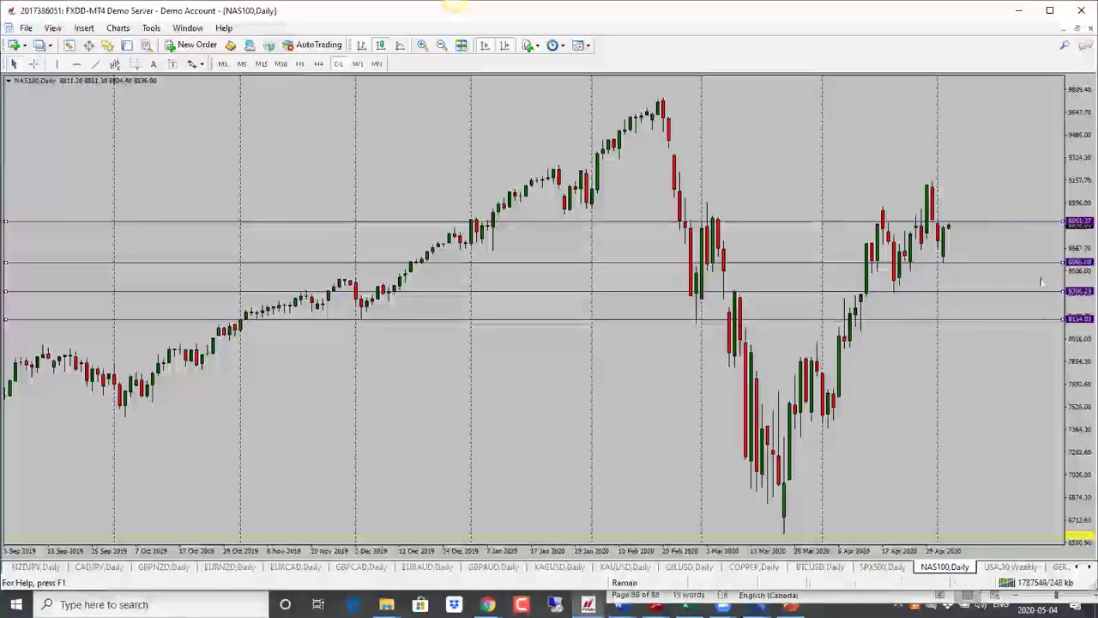
drag(1041, 319, 1034, 210)
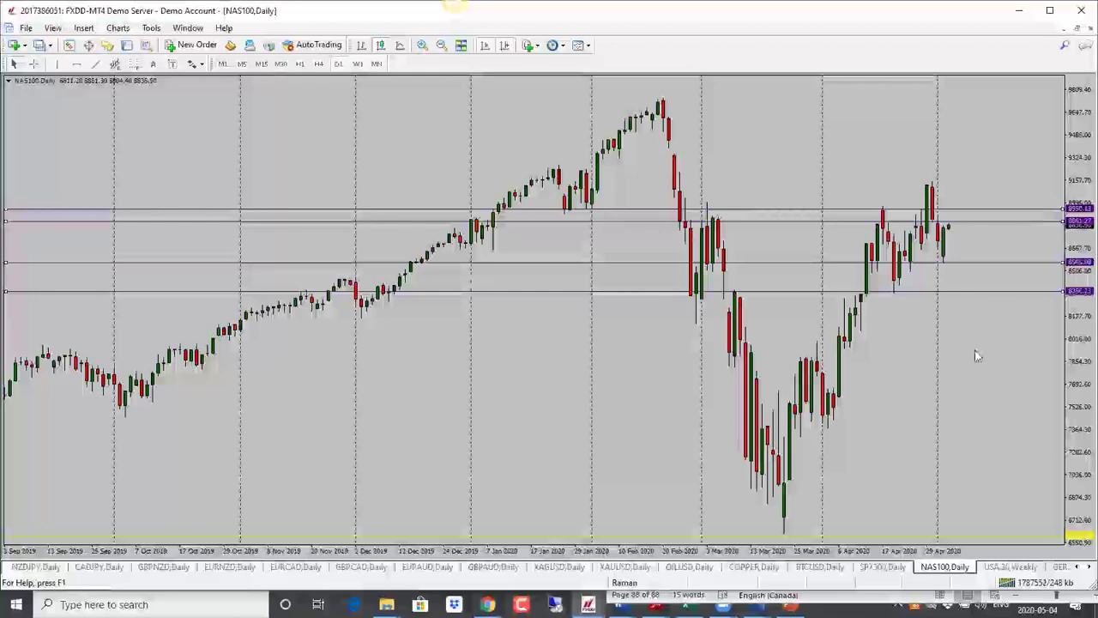
drag(1055, 294, 1035, 203)
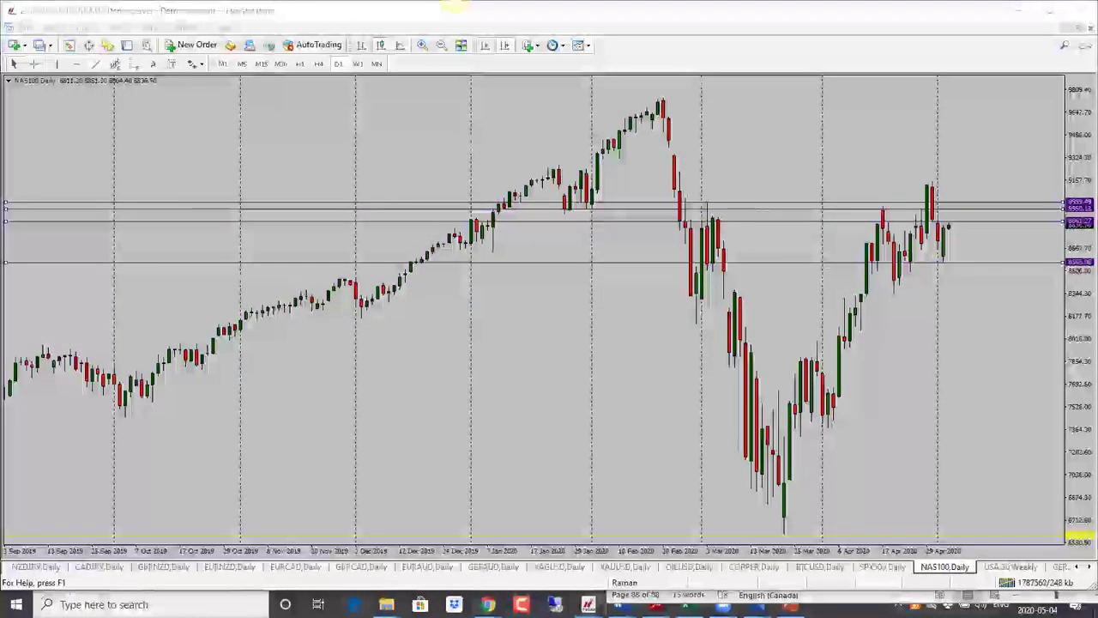
- Highlight NAS100's resistance near 8861 and its supports near 8565 and 8344, then clear the drawings
drag(863, 221, 998, 224)
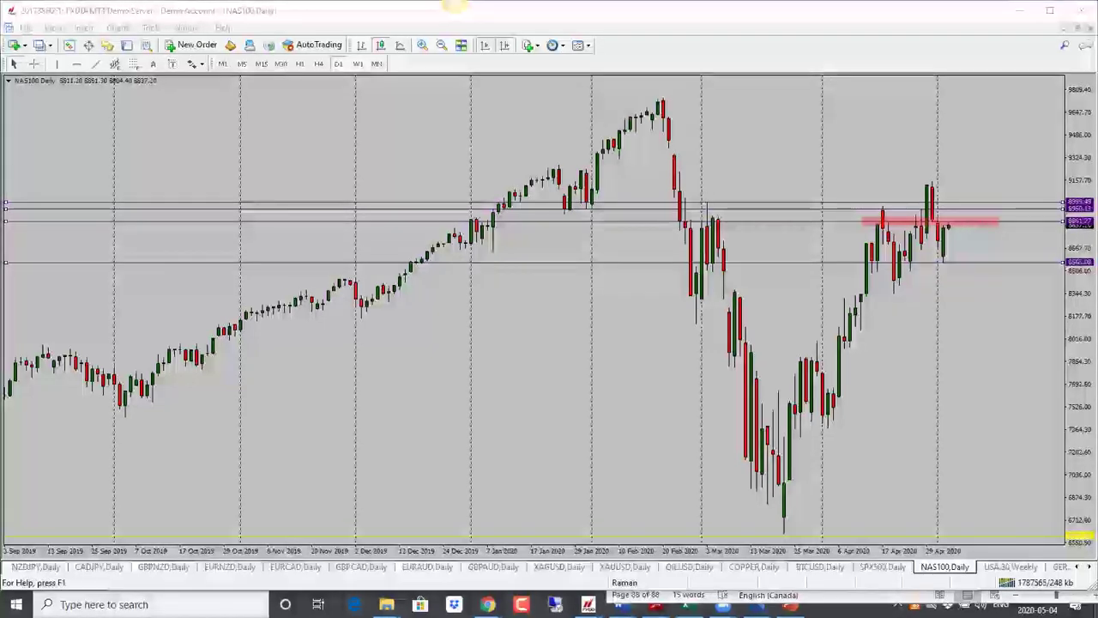
mouse_move(911, 262)
mouse_down()
mouse_move(1052, 264)
mouse_move(837, 295)
mouse_up()
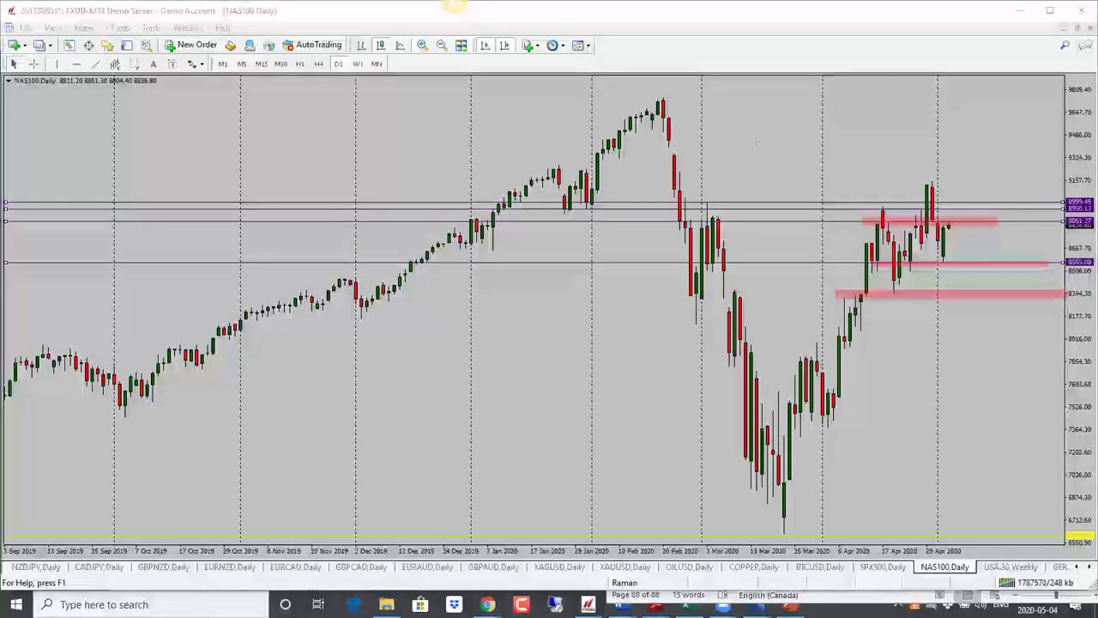
key(Escape)
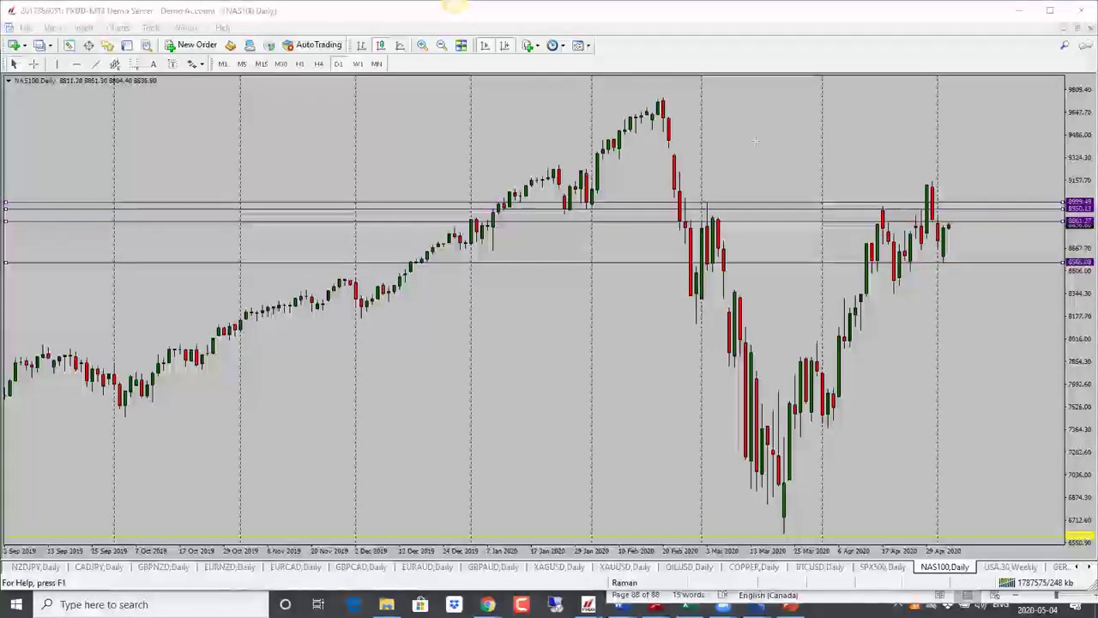
- Switch USA.30 to the daily timeframe, then lower its top line to about 23967 and raise its lowest line to about 24215
click(1011, 567)
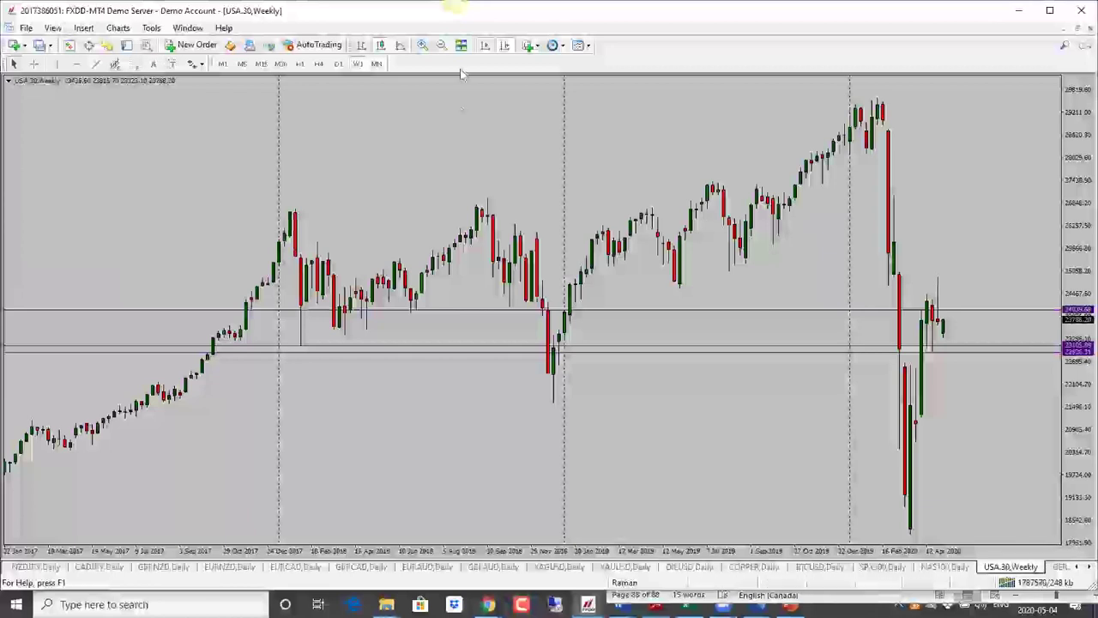
click(338, 63)
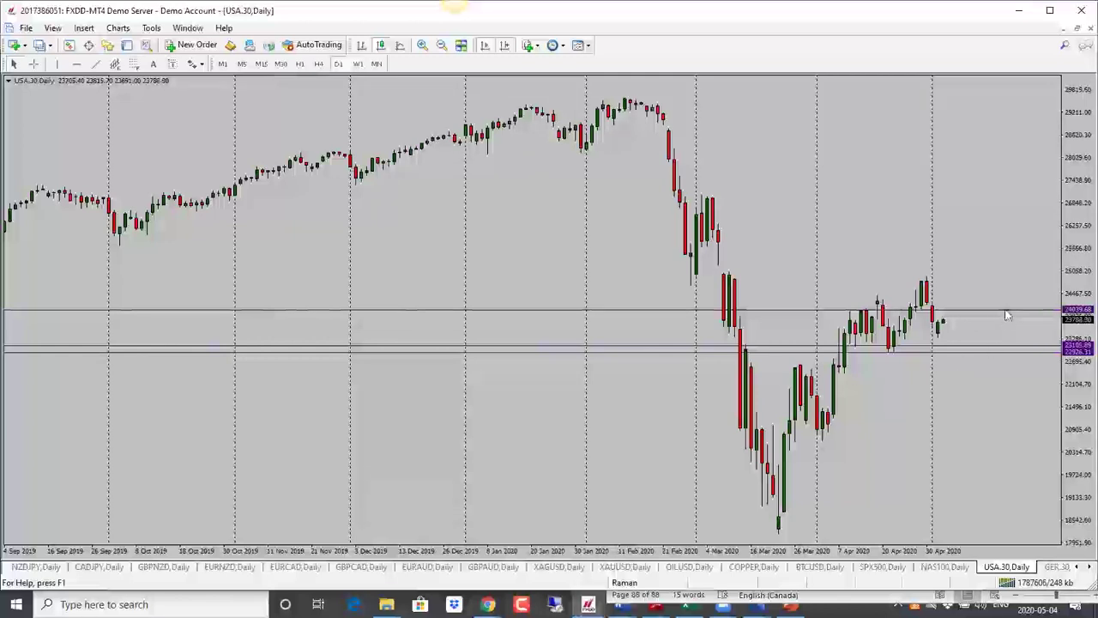
drag(1007, 315, 958, 318)
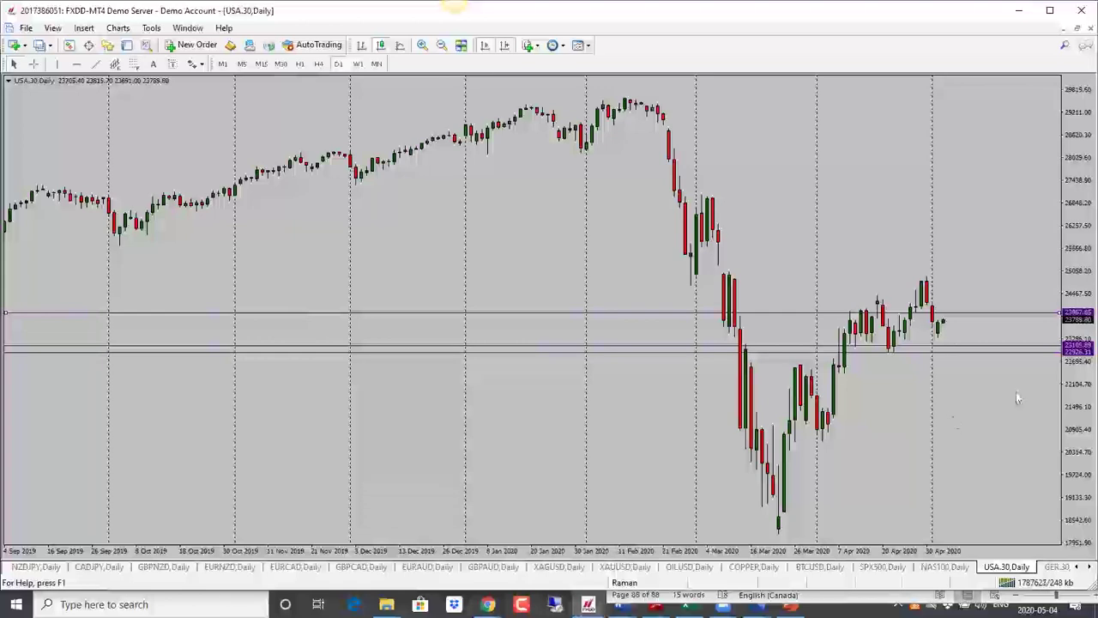
drag(1020, 353, 1020, 306)
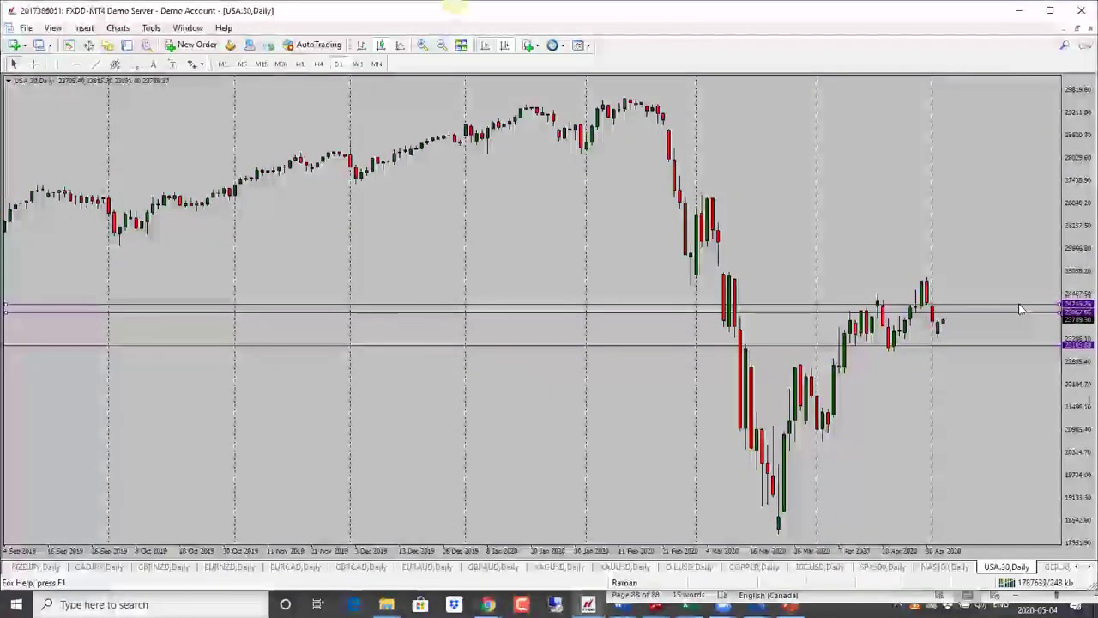
- Switch the GER.30 chart to the daily timeframe, compare it with the weekly, and lower the second-highest line to about 10755
click(1059, 567)
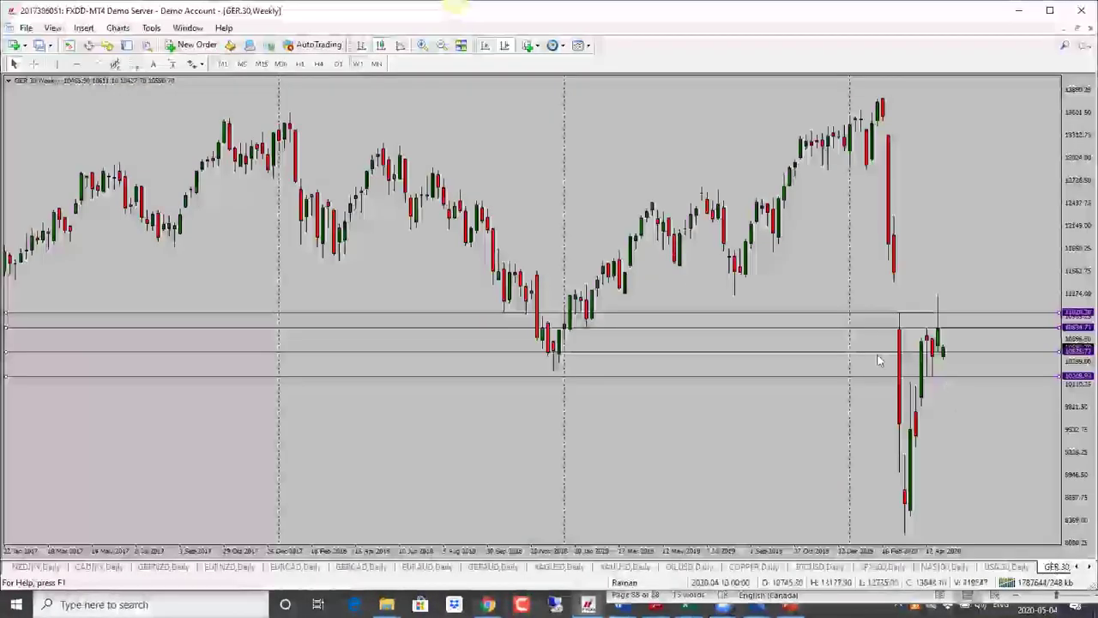
click(338, 65)
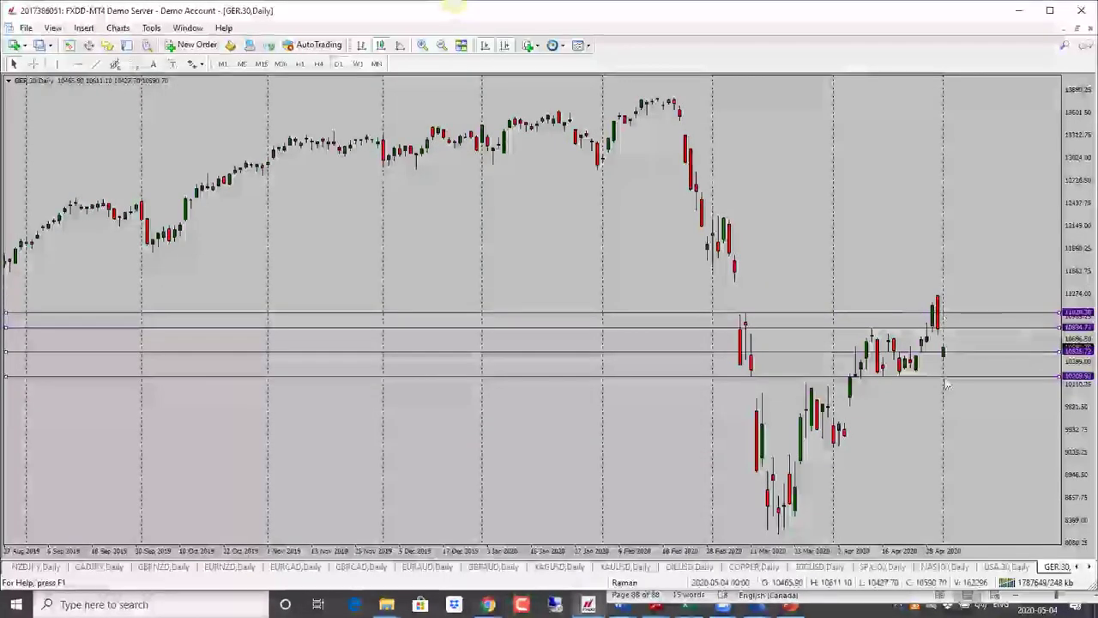
click(356, 64)
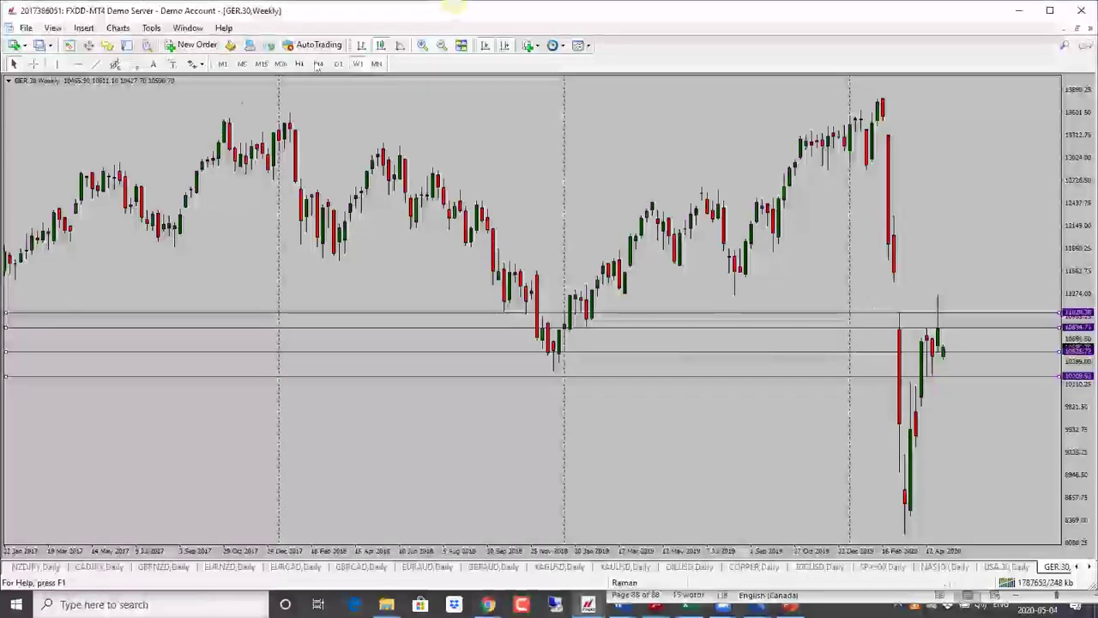
click(338, 66)
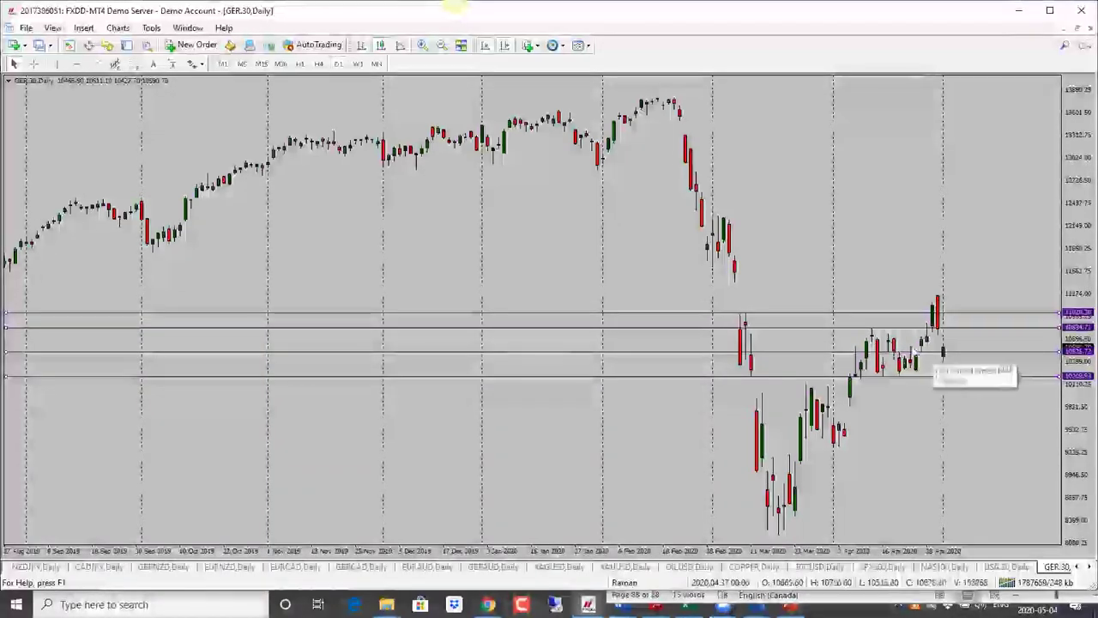
drag(1047, 328, 1046, 334)
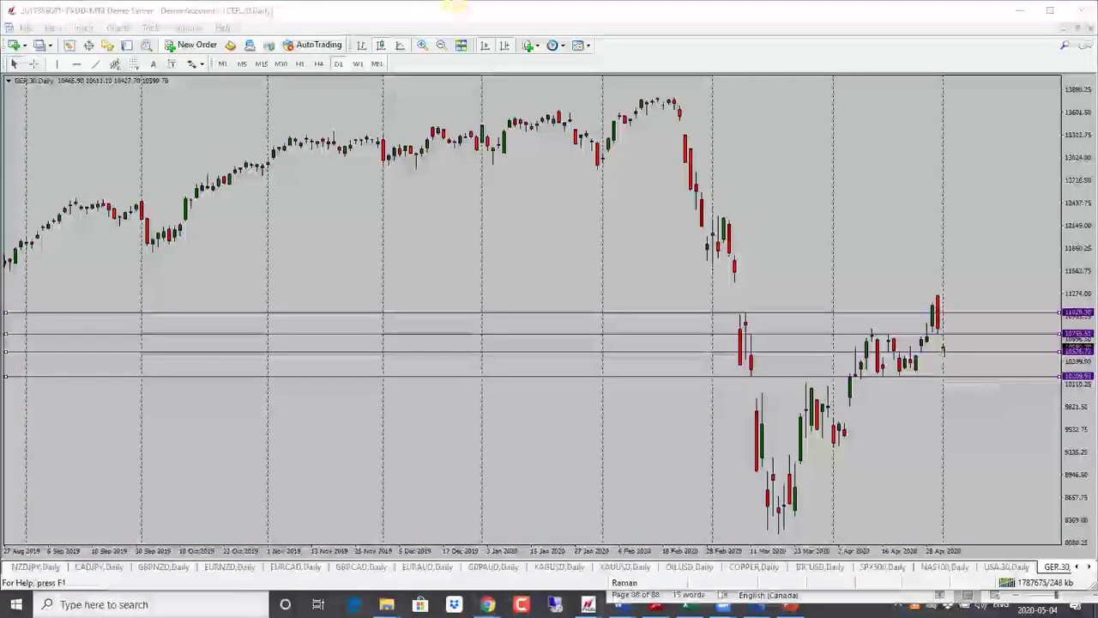
- Sketch a projected drop from GER.30's second-highest line, mark that resistance level, and clear the drawings
drag(953, 337, 975, 387)
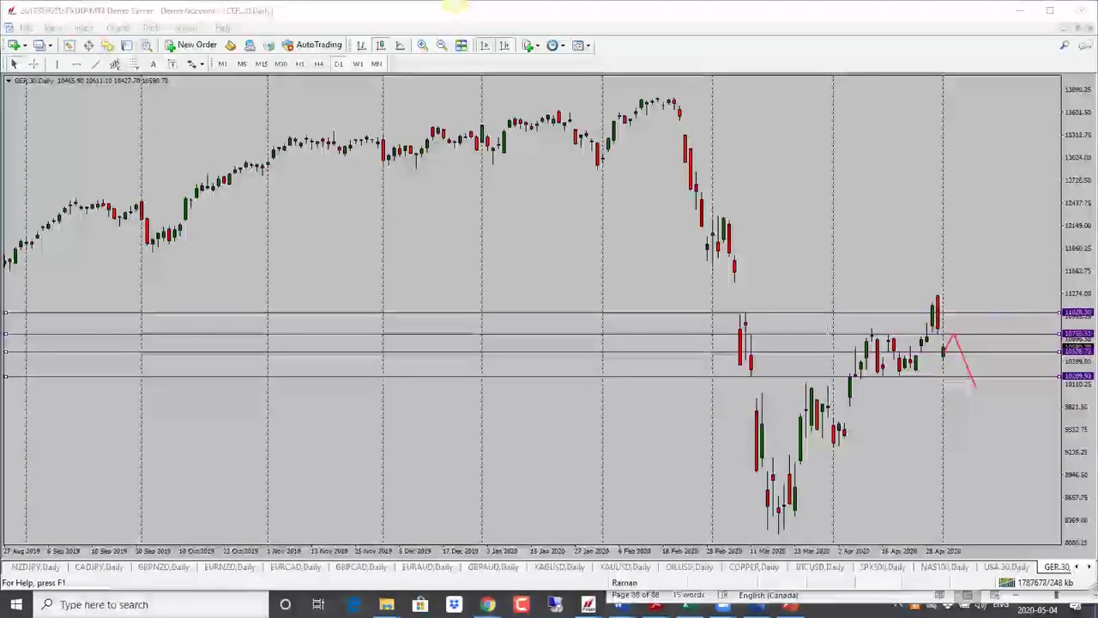
drag(827, 331, 1069, 332)
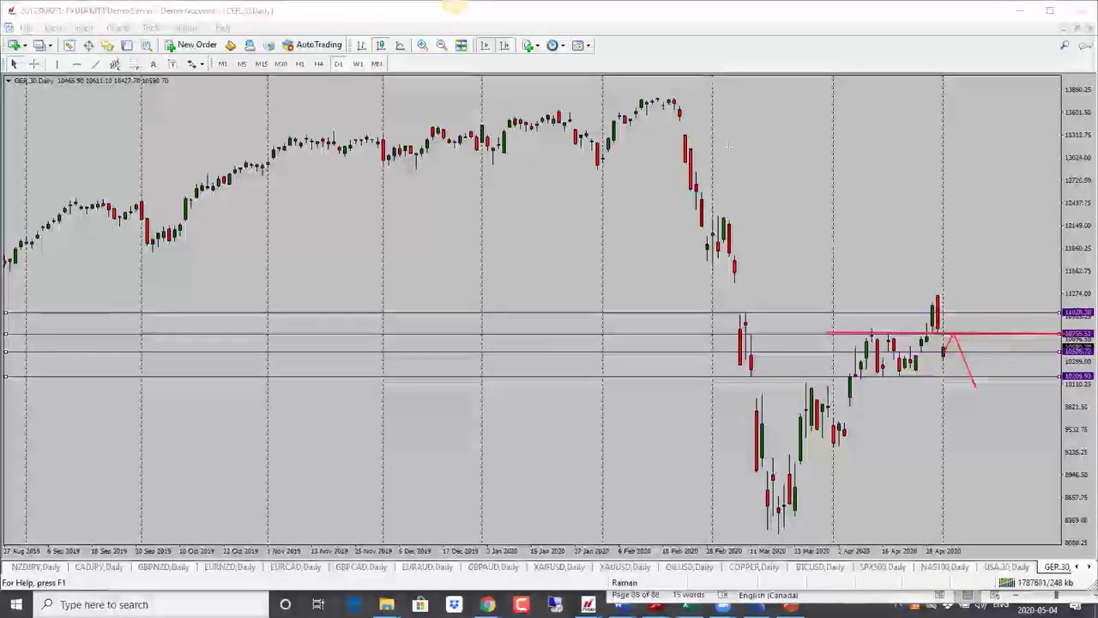
key(Escape)
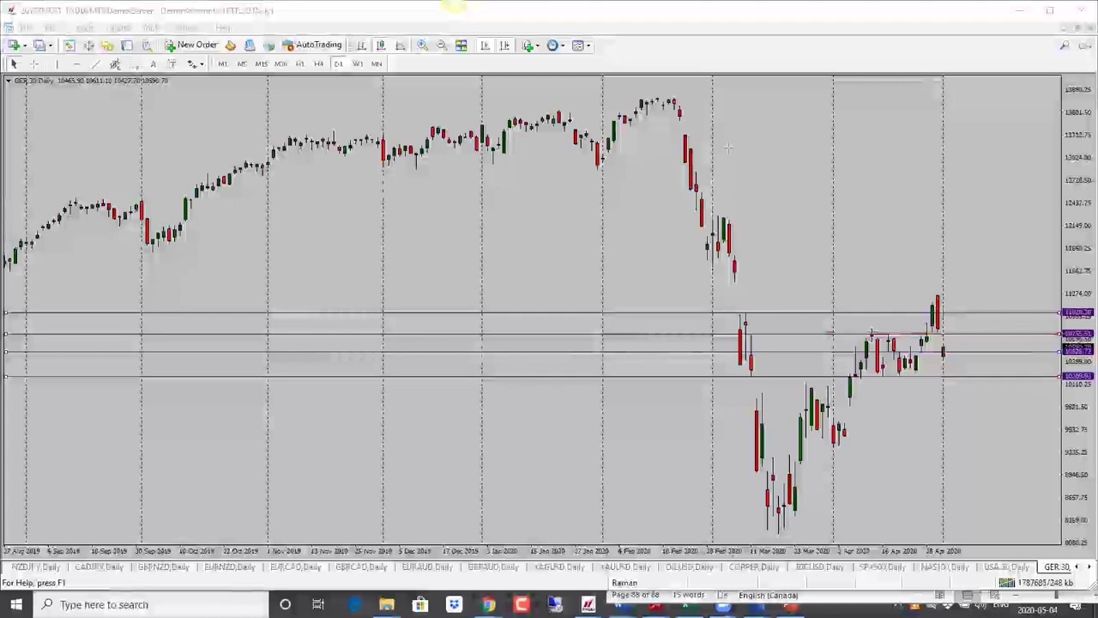
- Open the UK.100 chart and switch it from weekly to the daily timeframe
click(1088, 566)
click(1088, 567)
click(1088, 566)
click(1088, 566)
click(872, 567)
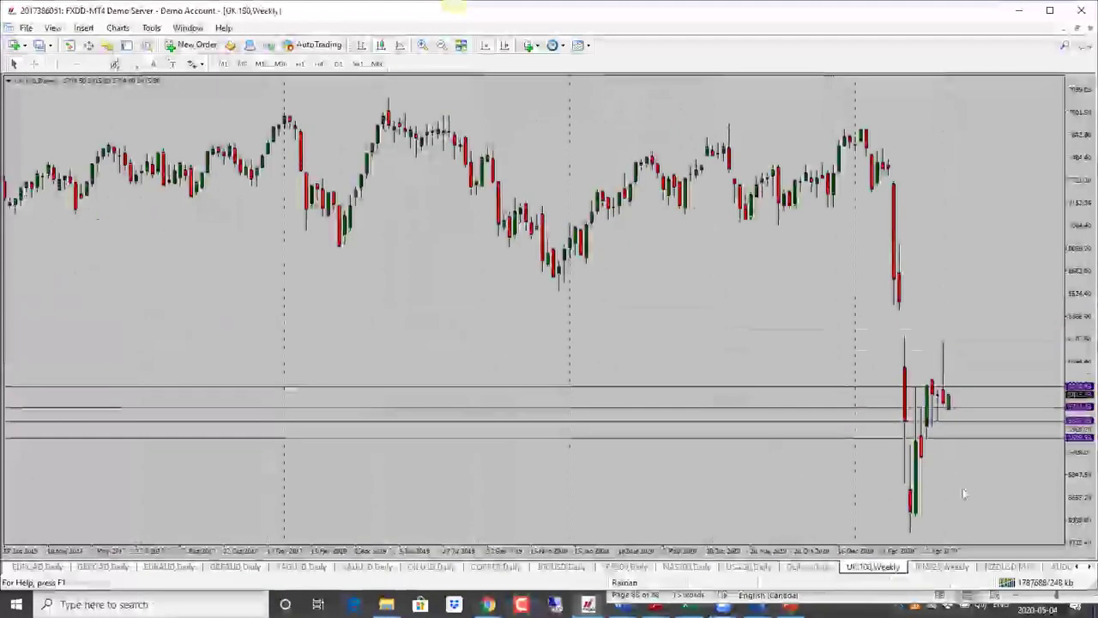
text(D1)
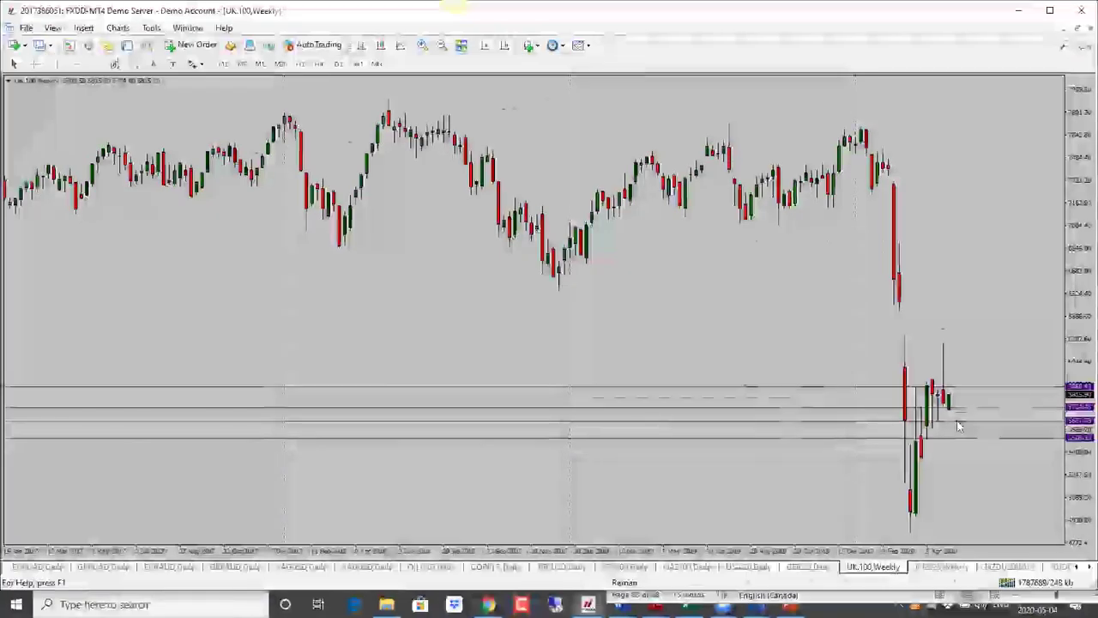
key(Return)
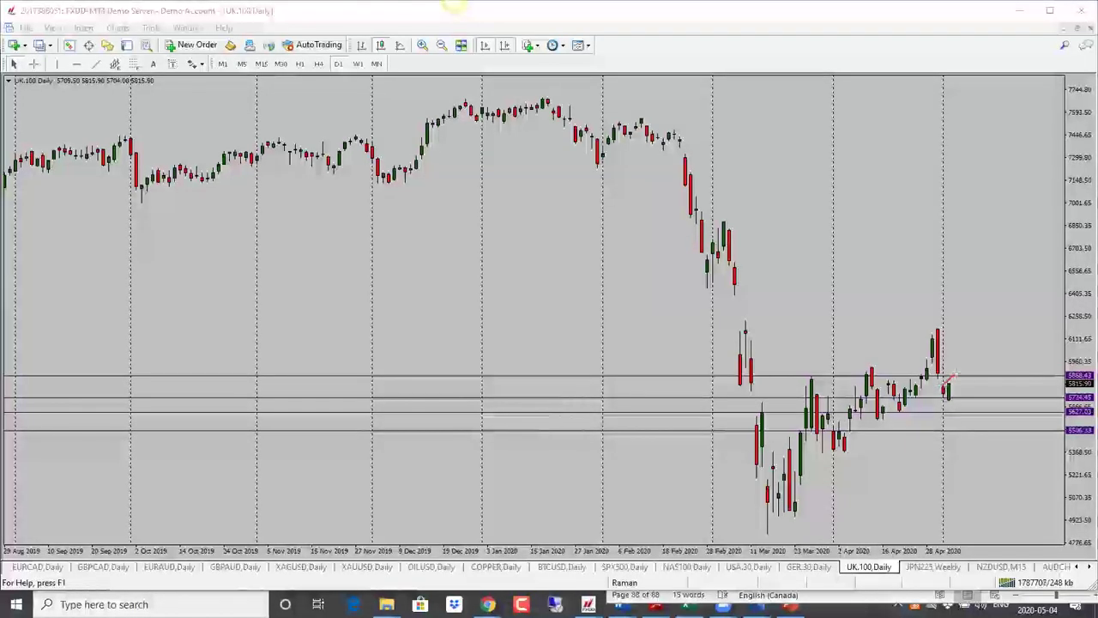
- Sketch and clear a projected drop from UK.100's top line near 5868, then raise the lowest line to about 5926
drag(955, 375, 974, 434)
drag(776, 373, 1088, 376)
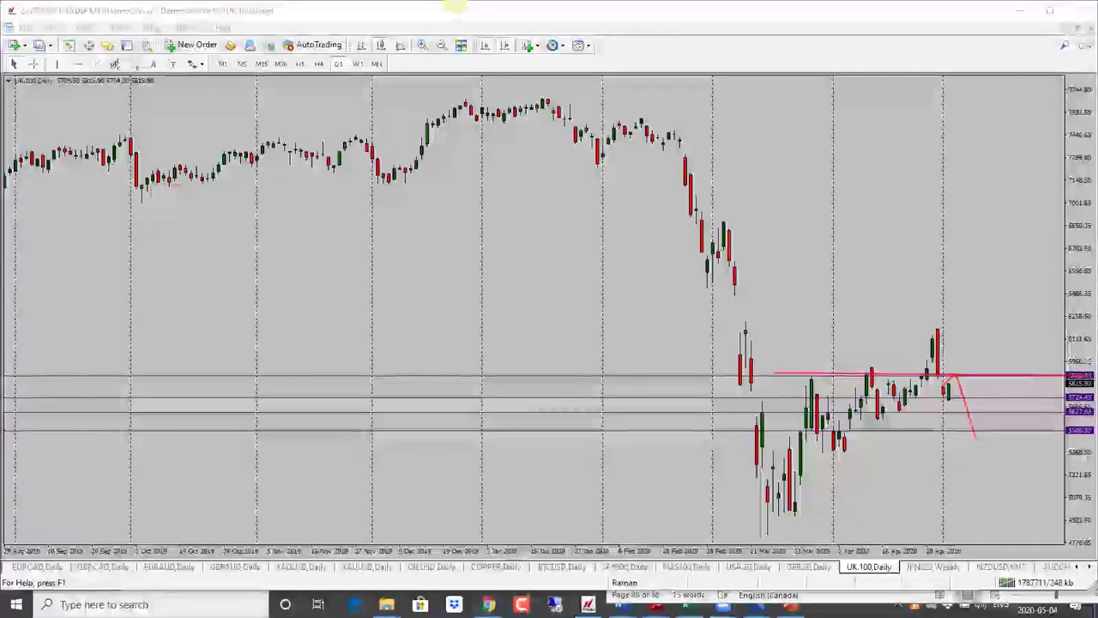
key(Escape)
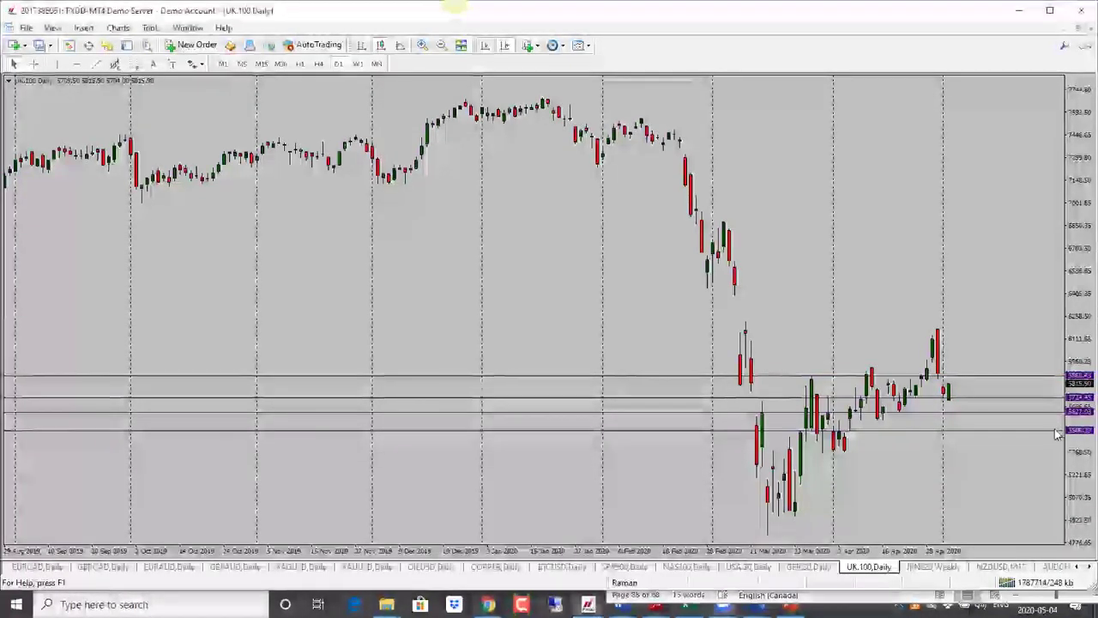
drag(1057, 433, 1056, 370)
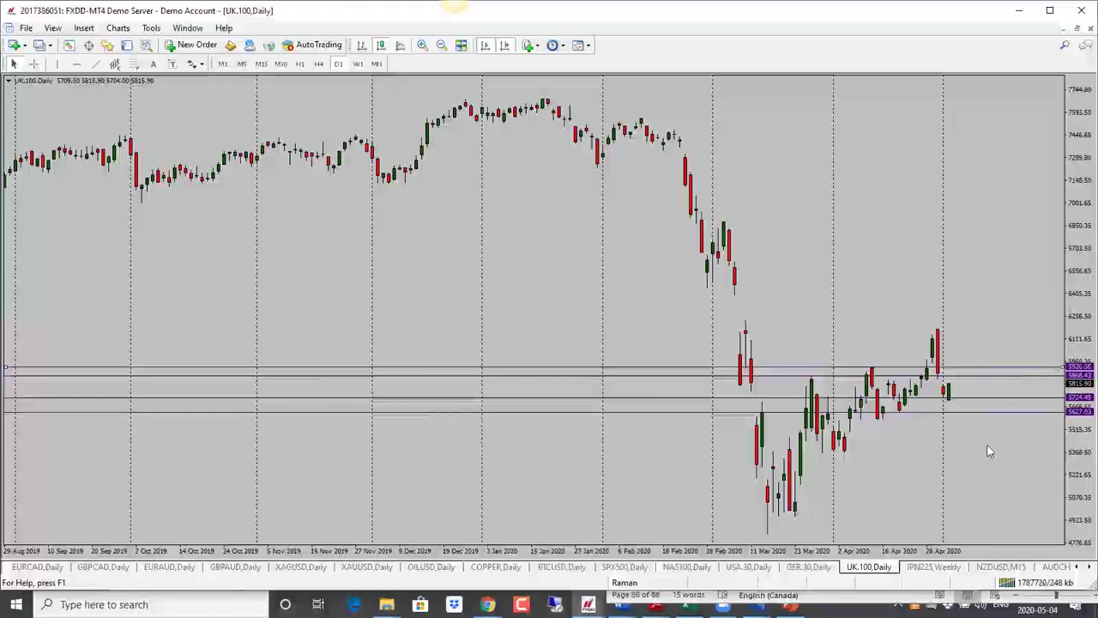
- Switch the JPN225 chart to the daily timeframe and raise its second-lowest line to about 19423
key(ctrl+F6)
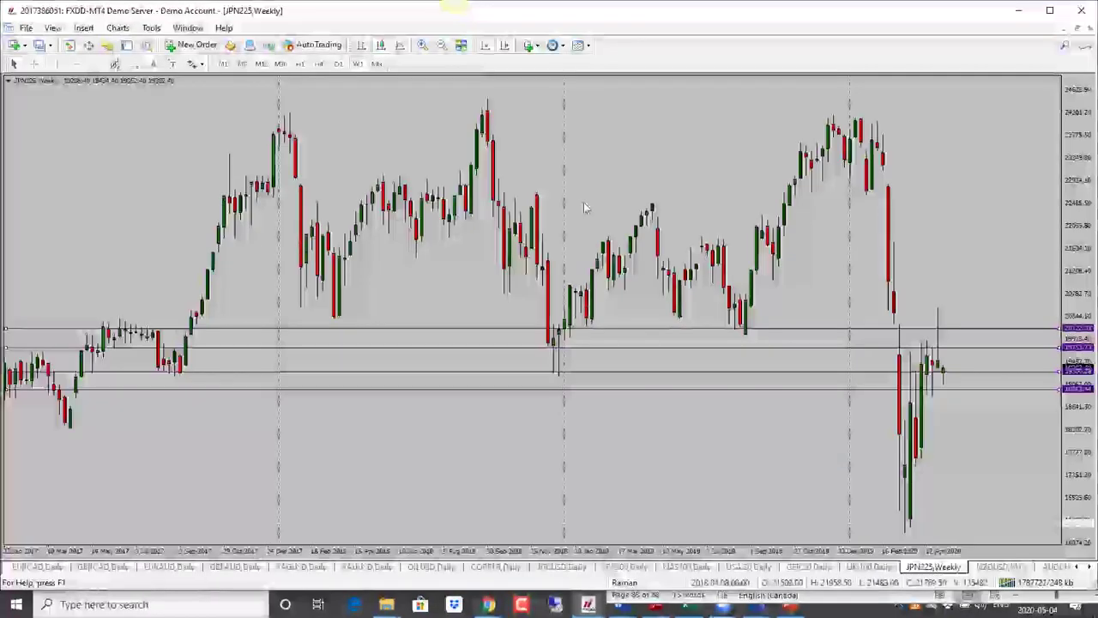
click(338, 64)
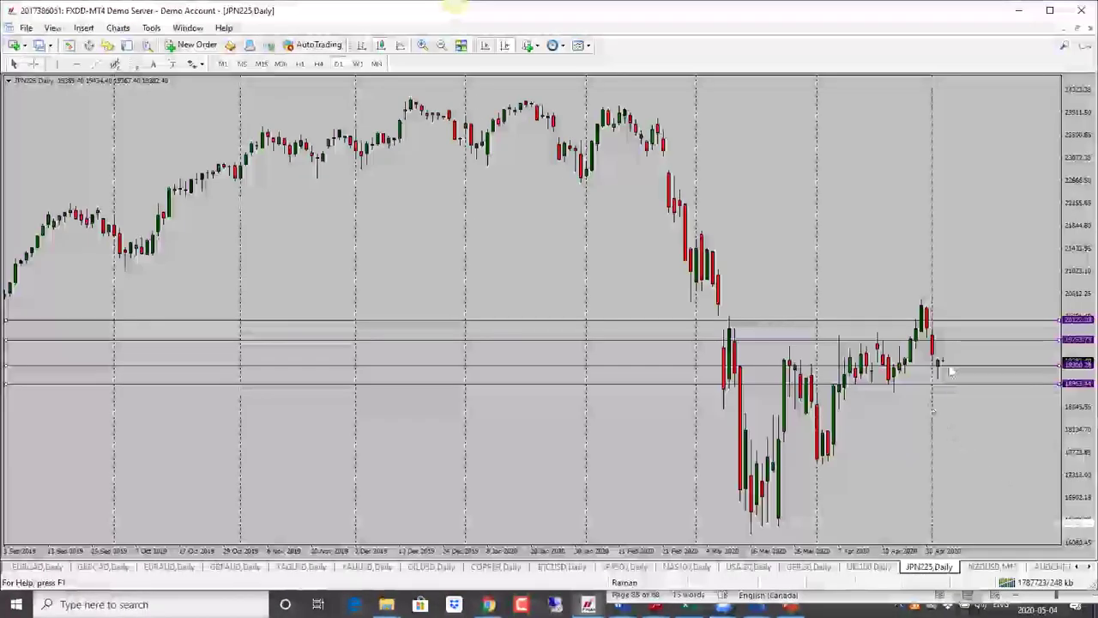
drag(949, 366, 954, 357)
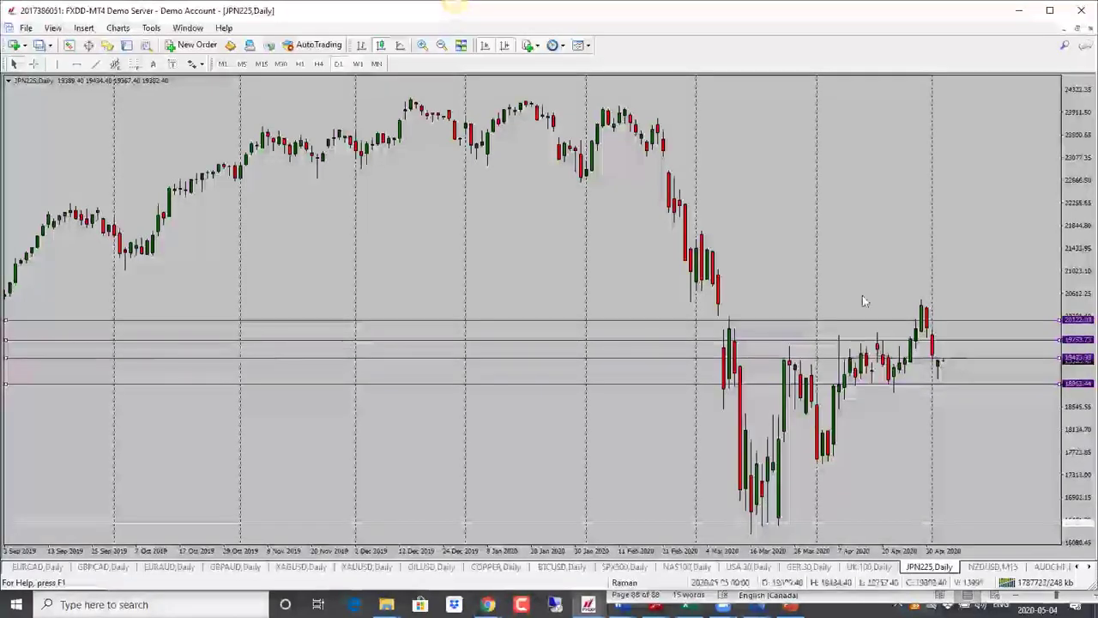
- On JPN225's hourly chart, fine-tune the 19423 line to about 19435, and temporarily highlight it and the support near the recent low
click(299, 64)
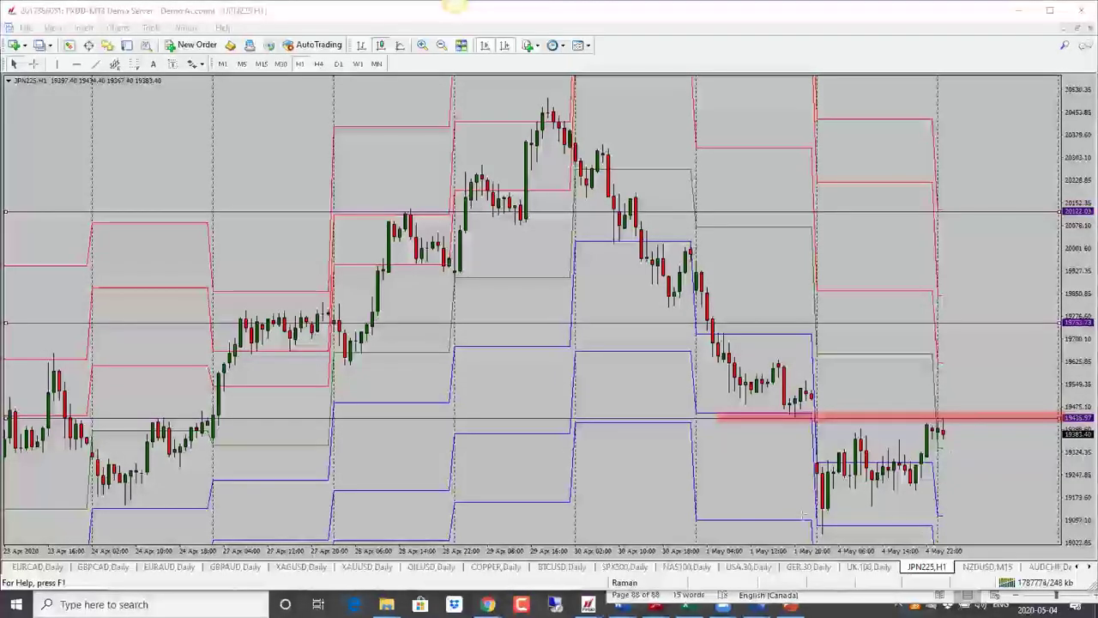
drag(796, 522, 1052, 524)
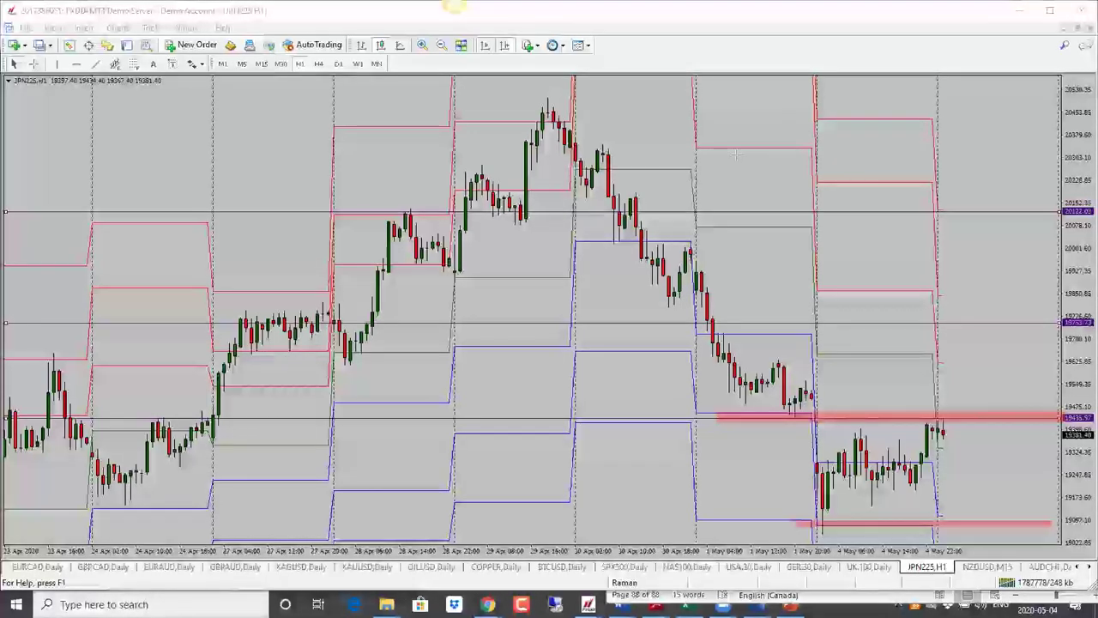
key(Escape)
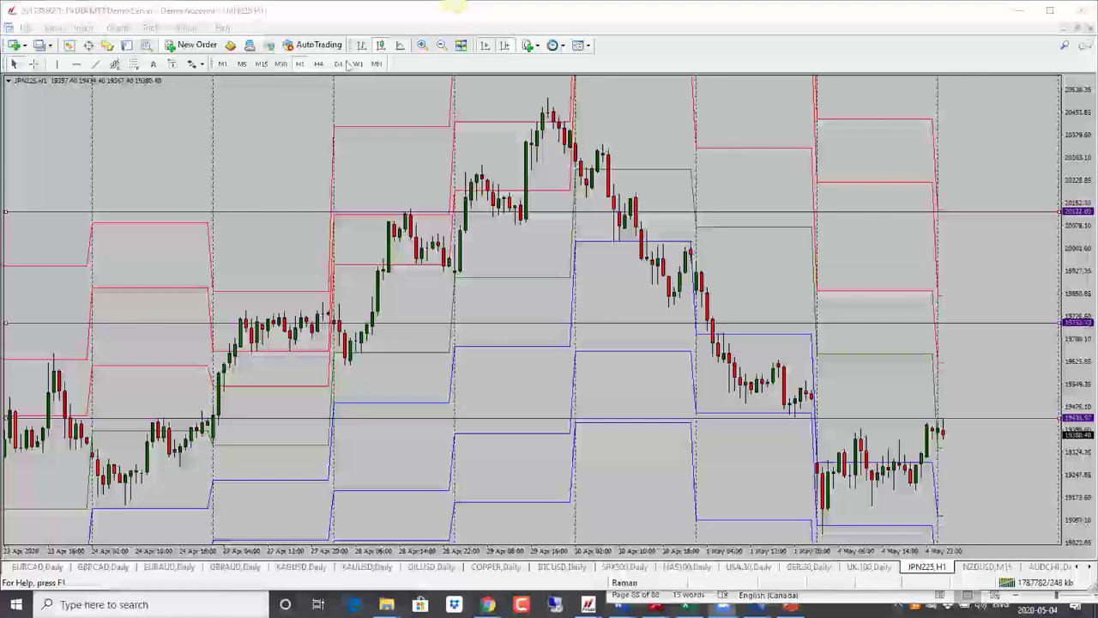
- Return JPN225 to the daily timeframe, raise the lowest line to about 19049, and move the top line down to about 18824
click(343, 65)
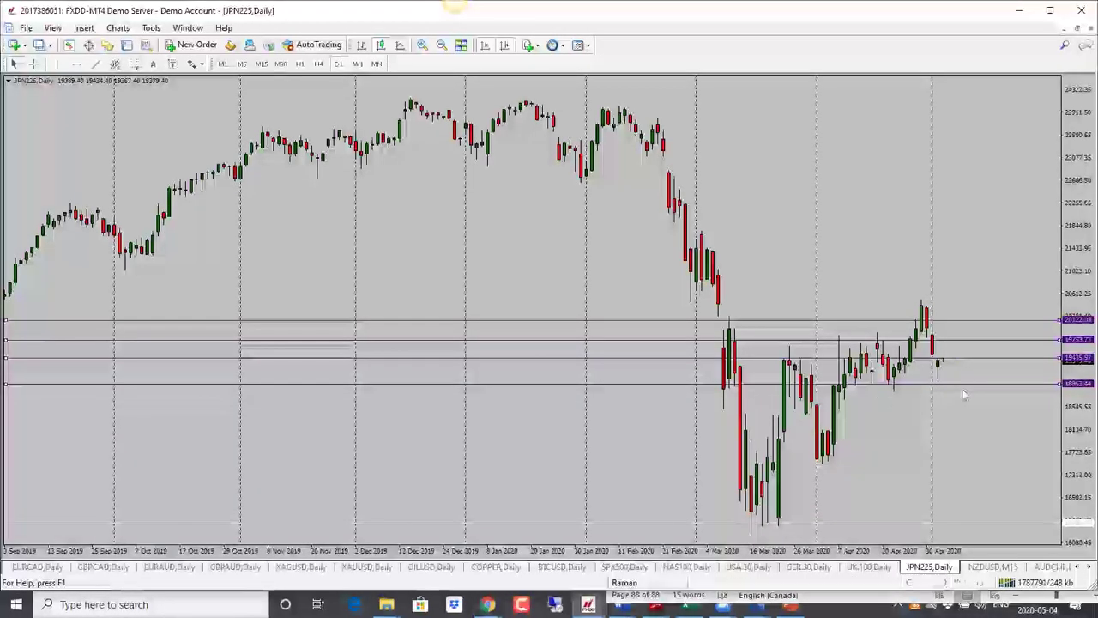
drag(1028, 383, 1028, 379)
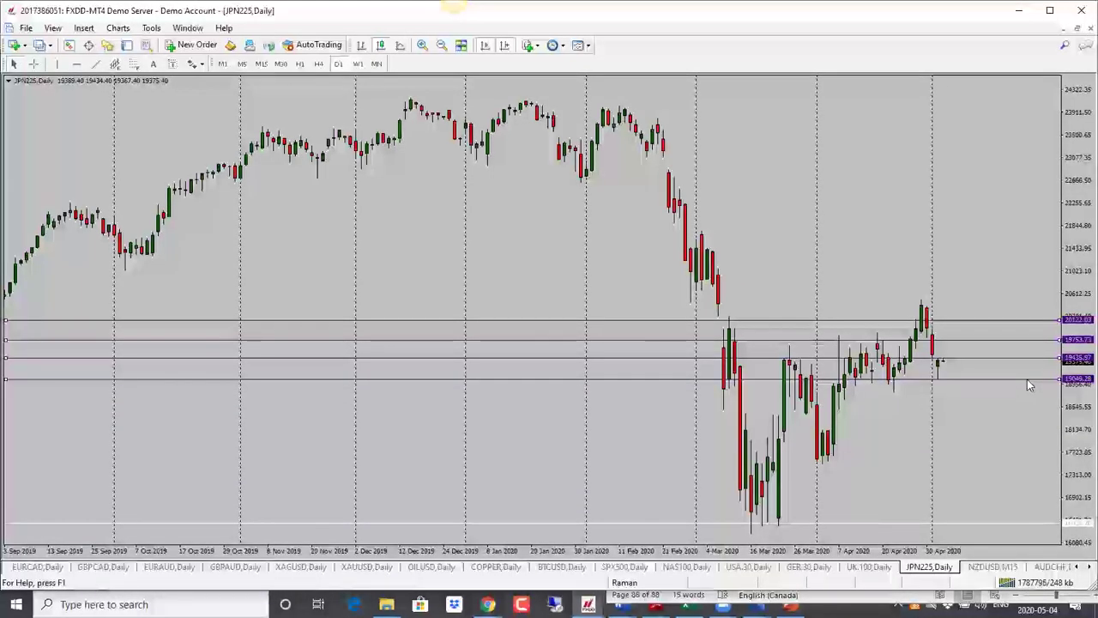
drag(983, 321, 983, 392)
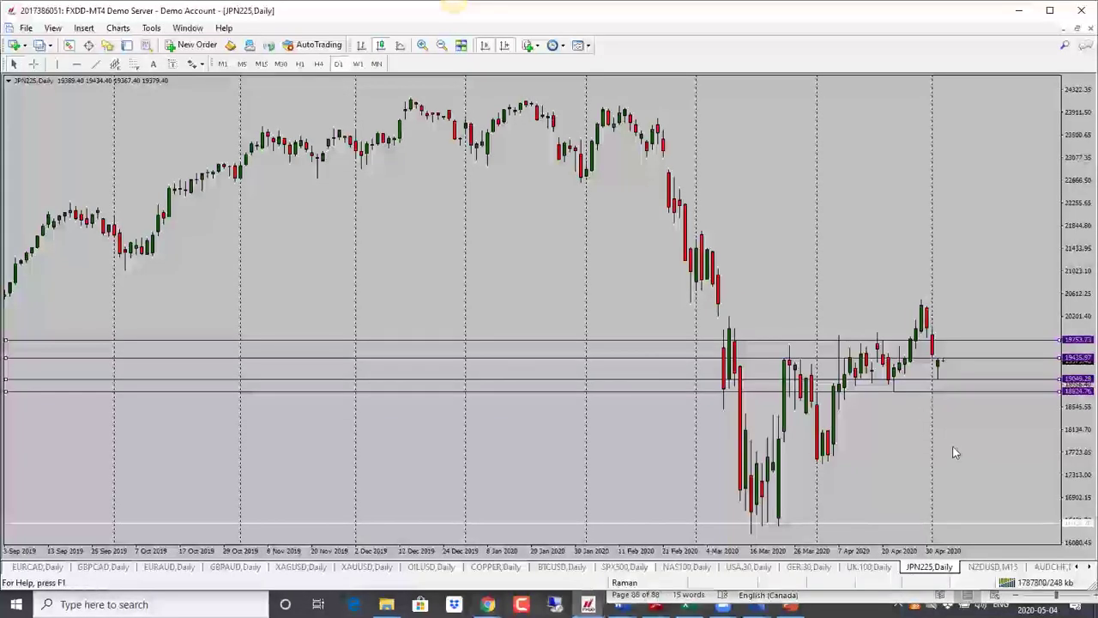